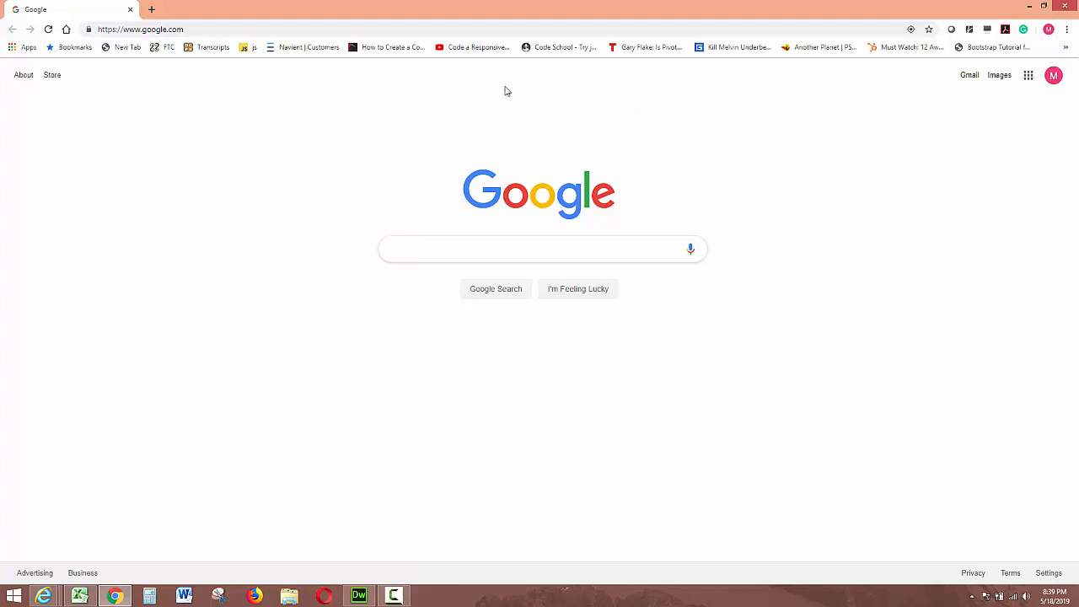
Step: Go to the spiralcircle.com website in the browser
left_click(239, 29)
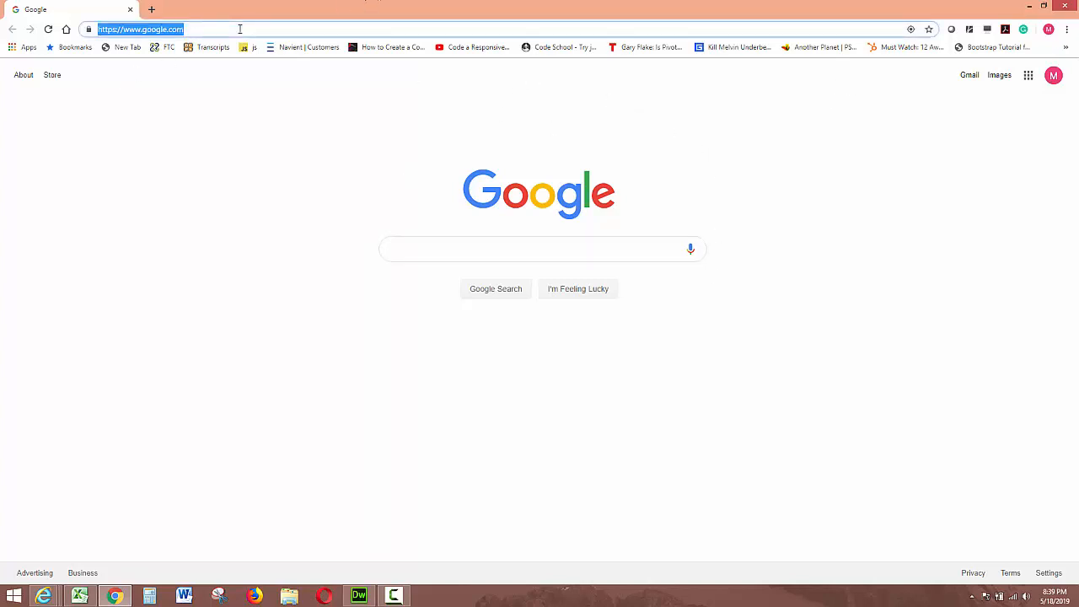
type("spo")
key("BackSpace")
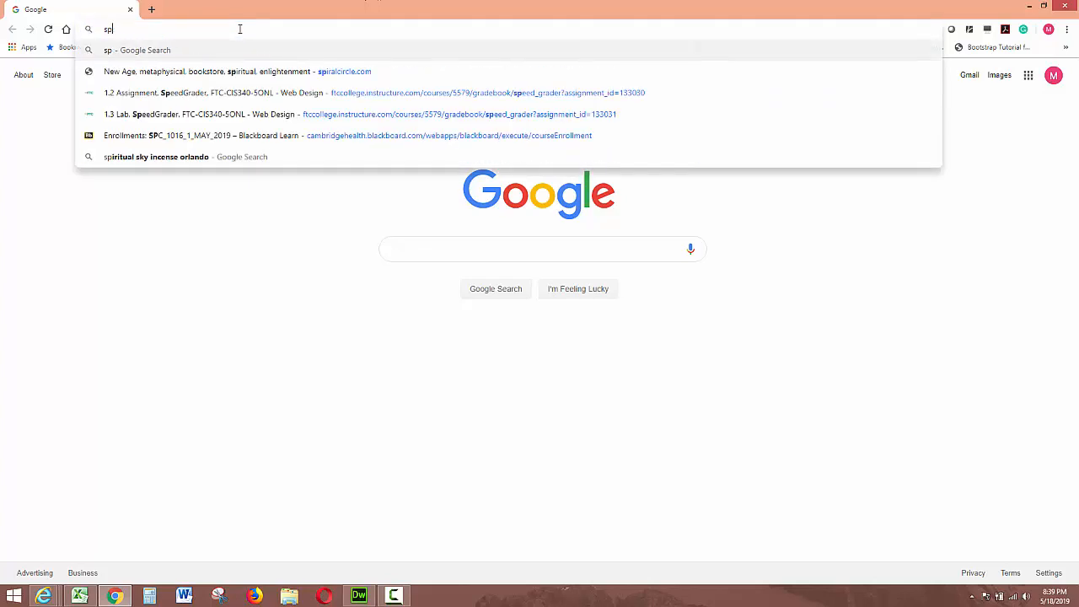
type("iralcircl")
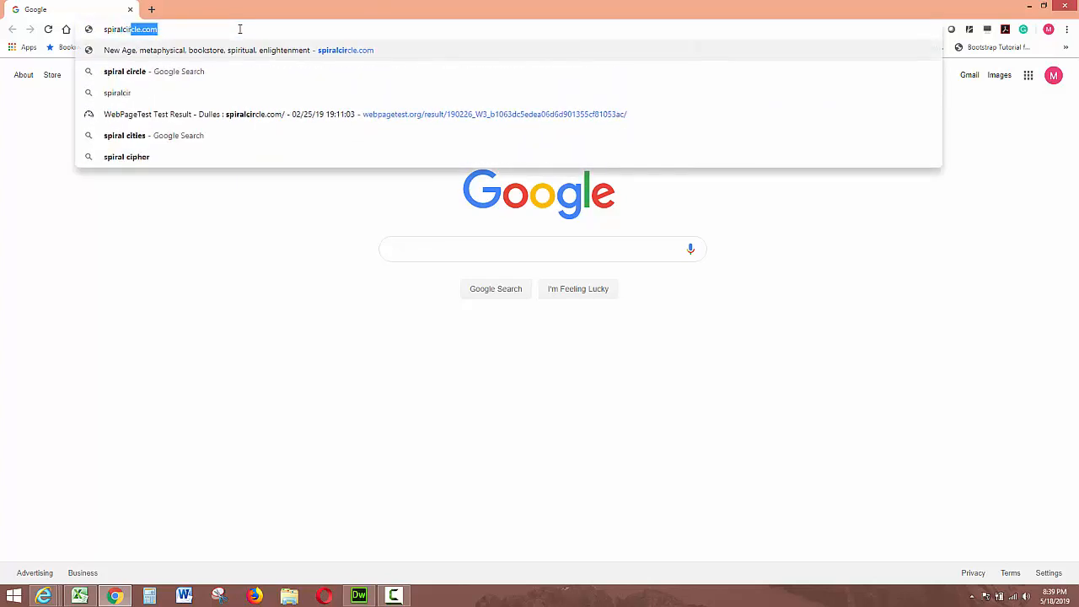
type("e.com")
key("Return")
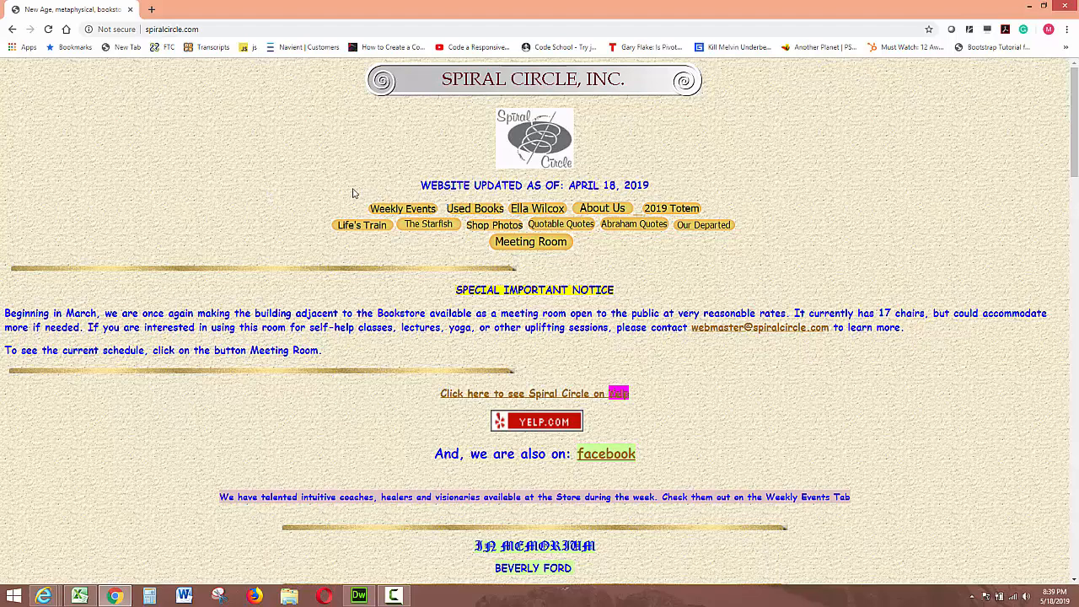
Step: Visit the Weekly Events, Used Books, Ella Wilcox and About Us pages, returning to the home page after each
left_click(412, 215)
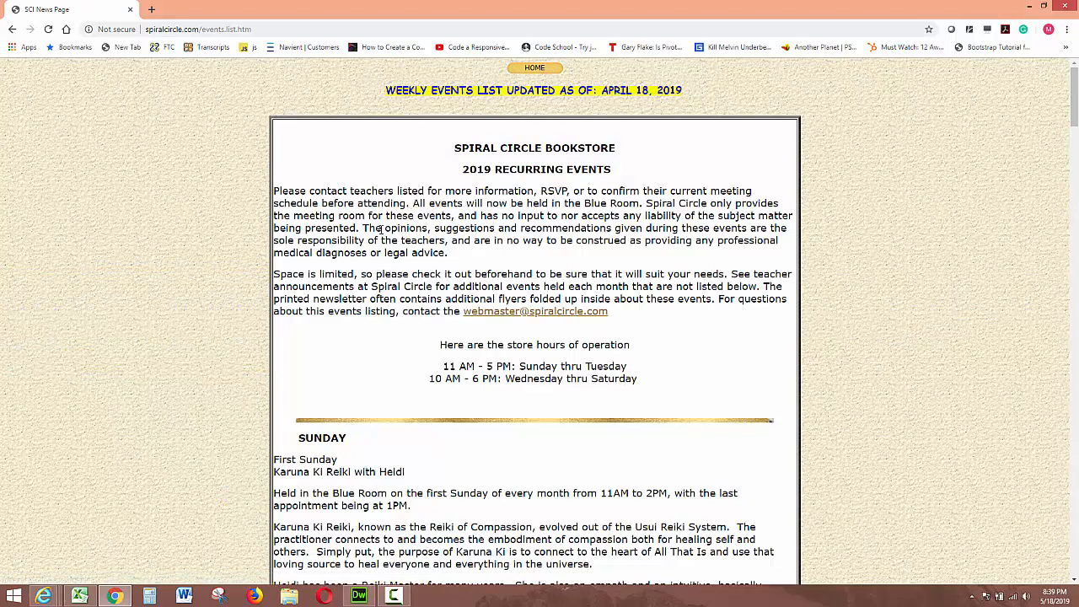
left_click(11, 28)
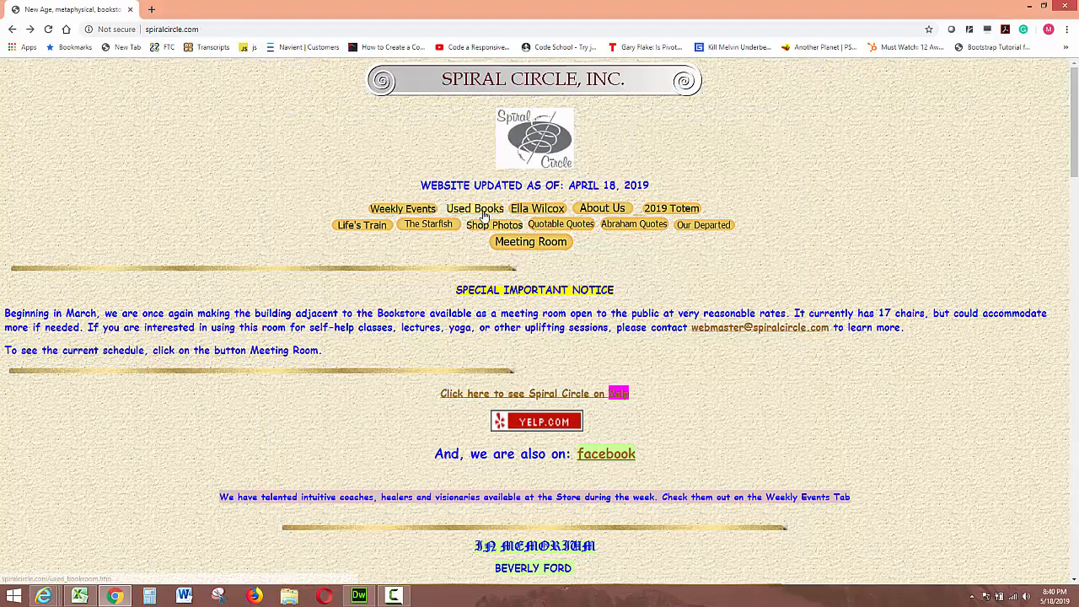
left_click(474, 210)
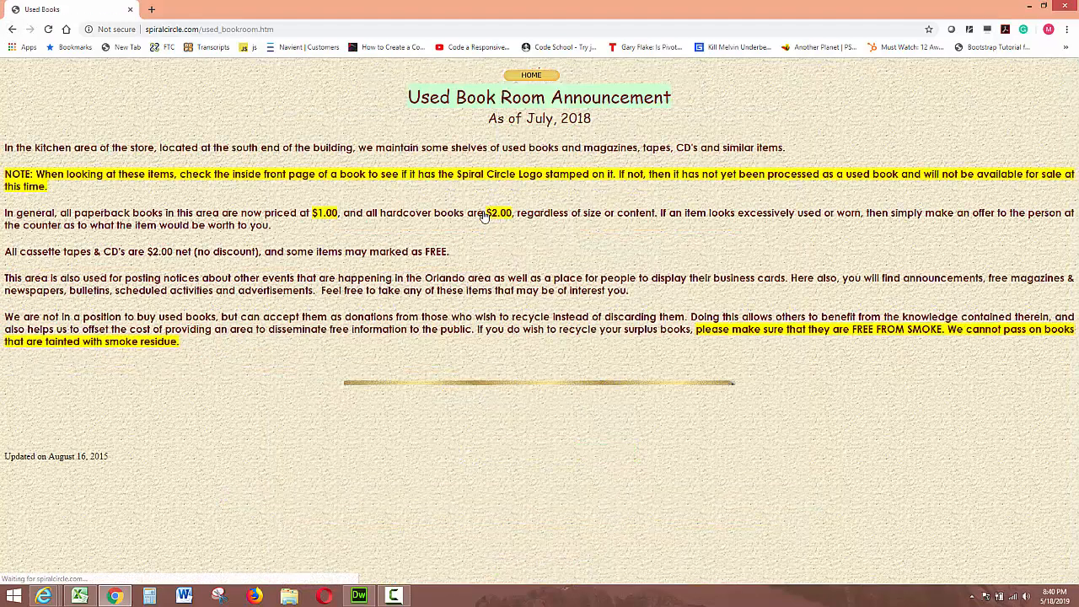
left_click(14, 30)
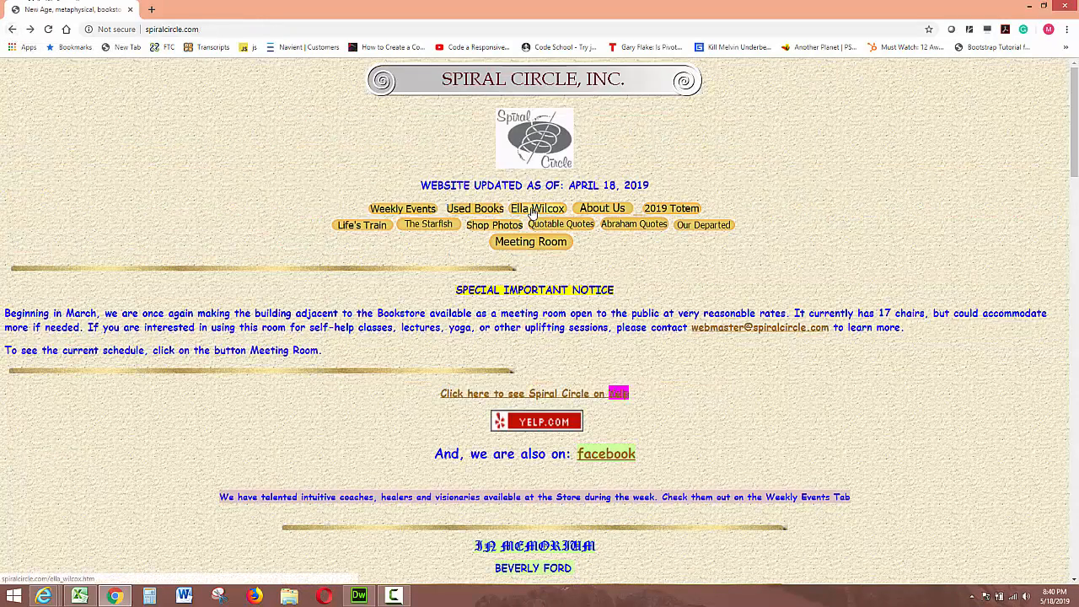
left_click(532, 211)
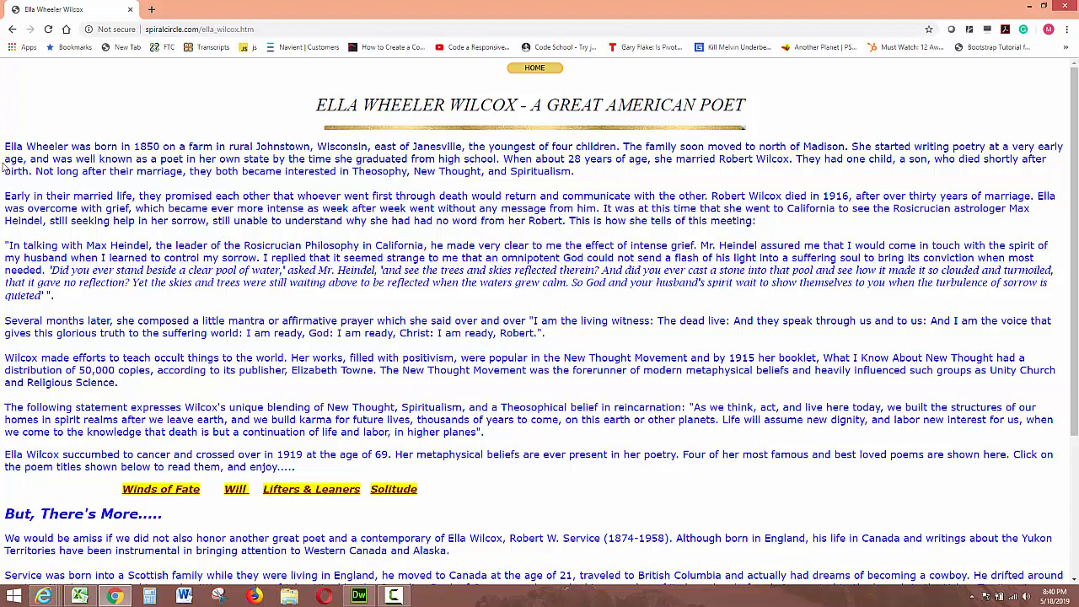
left_click(12, 29)
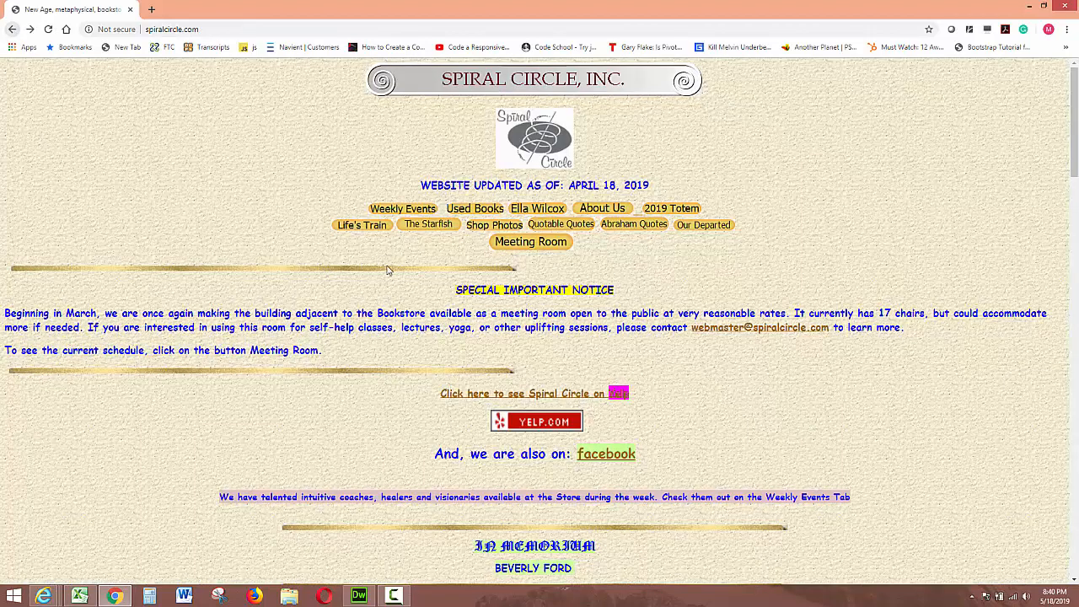
left_click(600, 209)
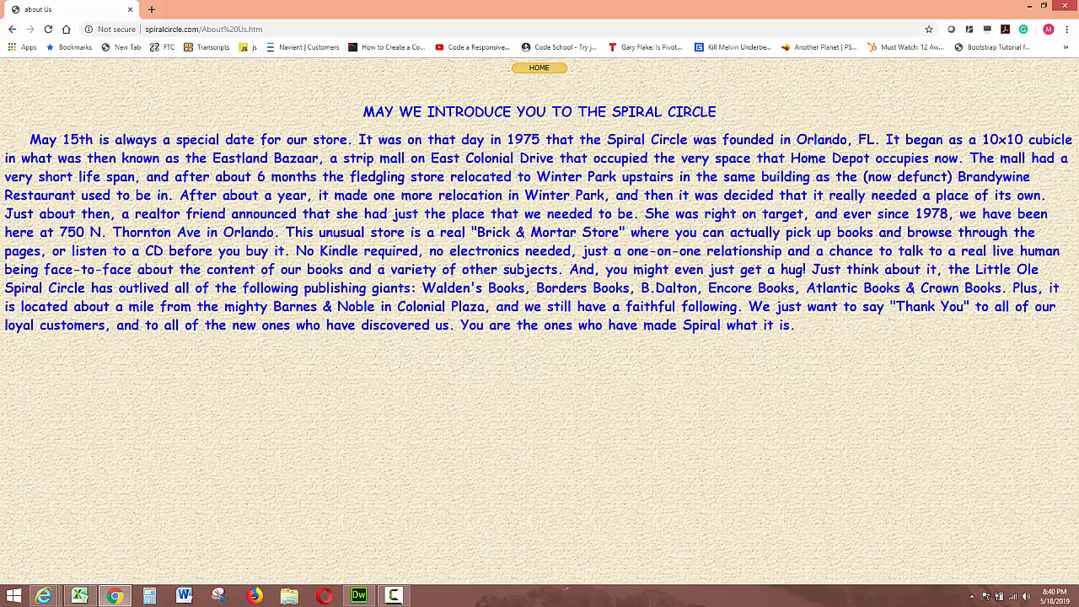
left_click(11, 30)
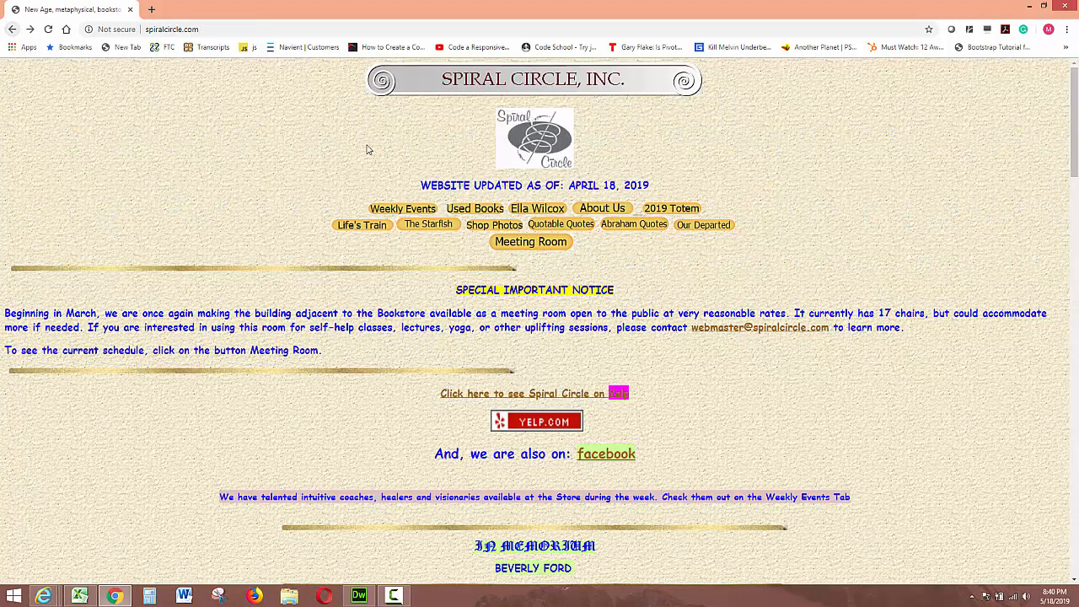
Step: Open the 2019 Totem page, read through it, and return to the home page
left_click(668, 211)
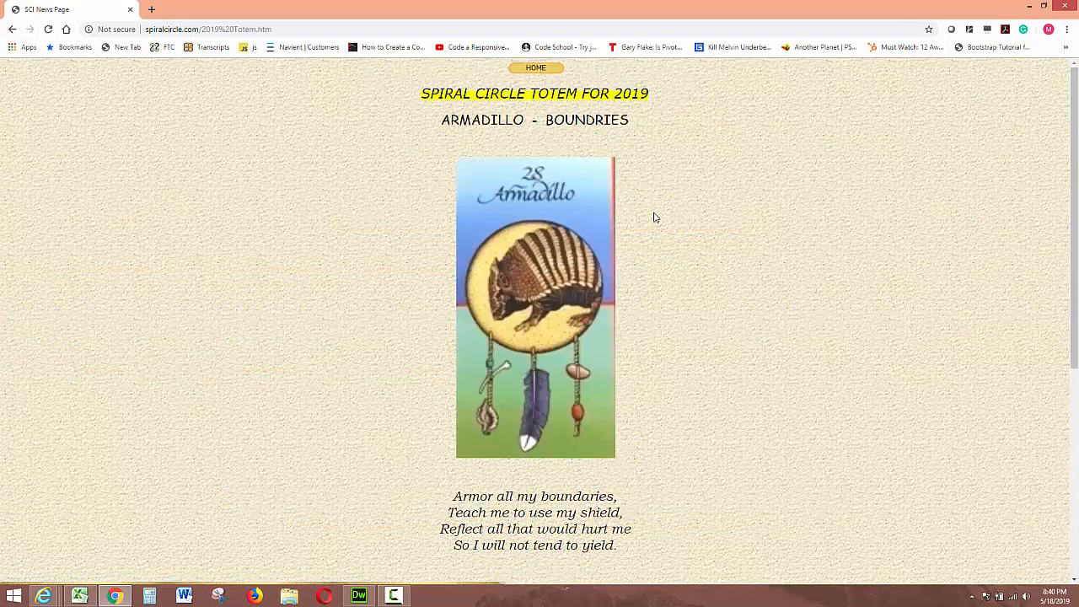
scroll(641, 227, "down", 2)
scroll(640, 227, "down", 3)
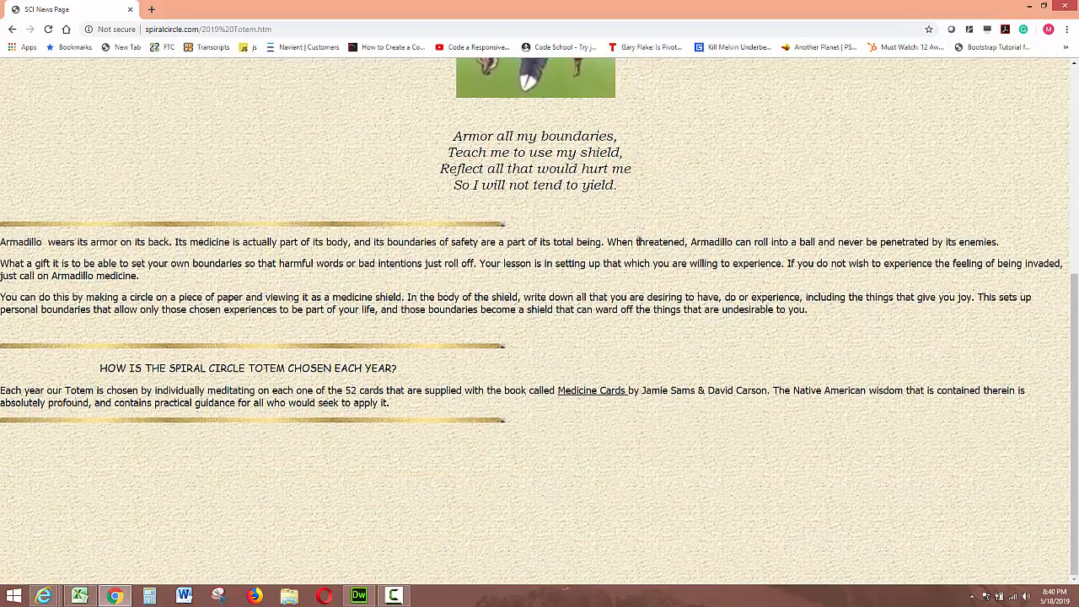
scroll(31, 183, "up", 3)
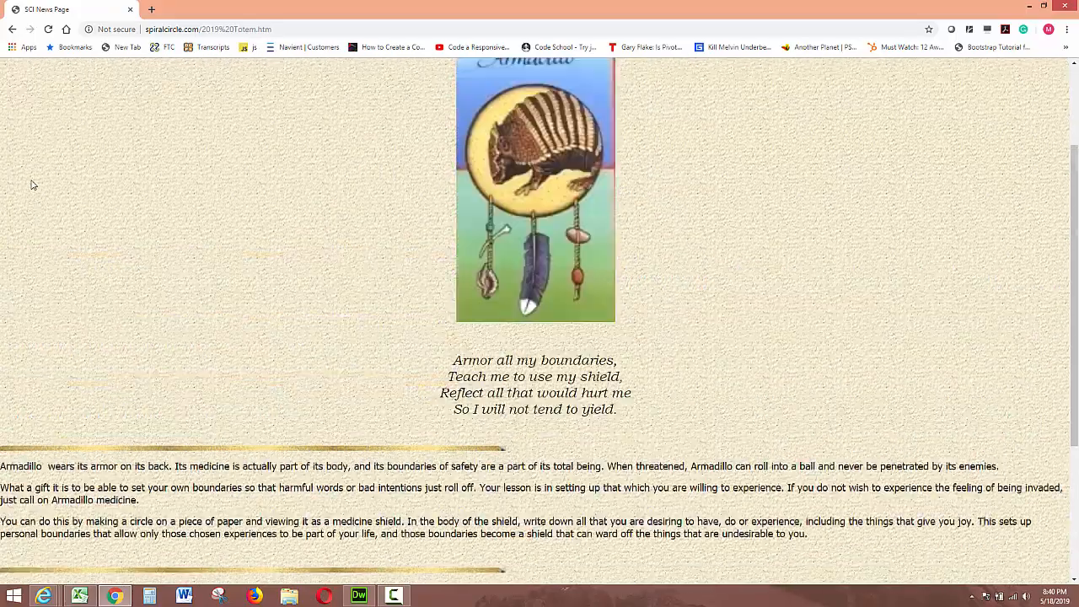
left_click(12, 29)
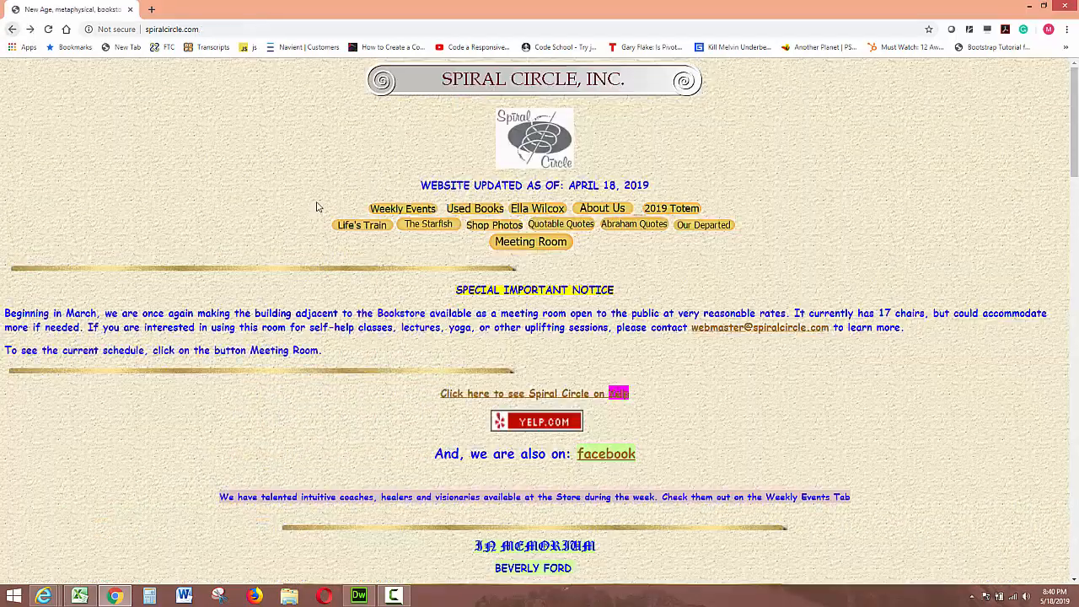
Step: Scroll through the home page to review its sections down to the contact information
scroll(347, 275, "down", 4)
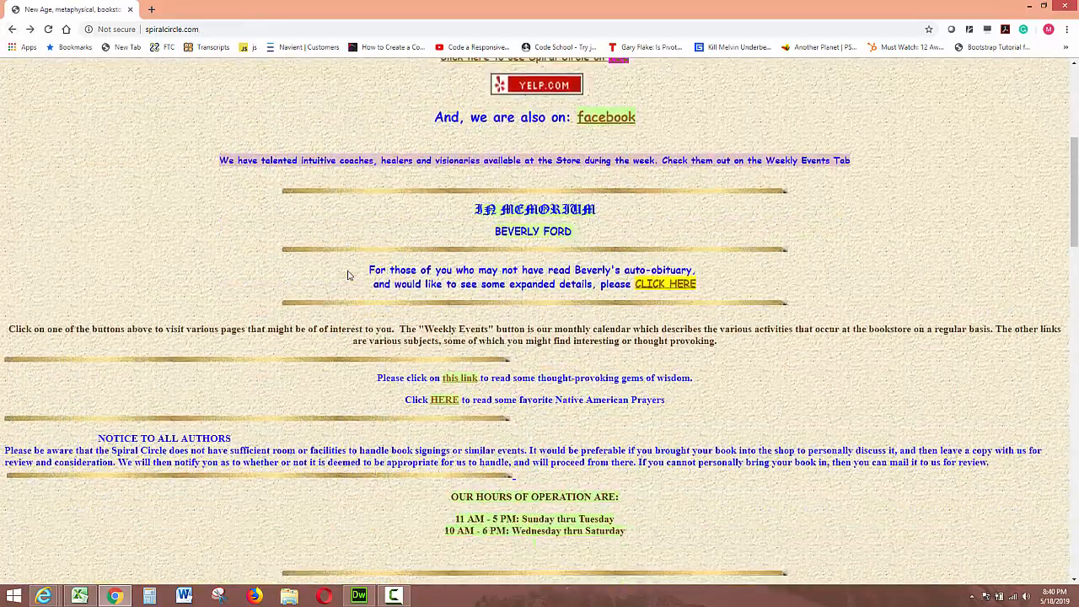
scroll(347, 274, "down", 5)
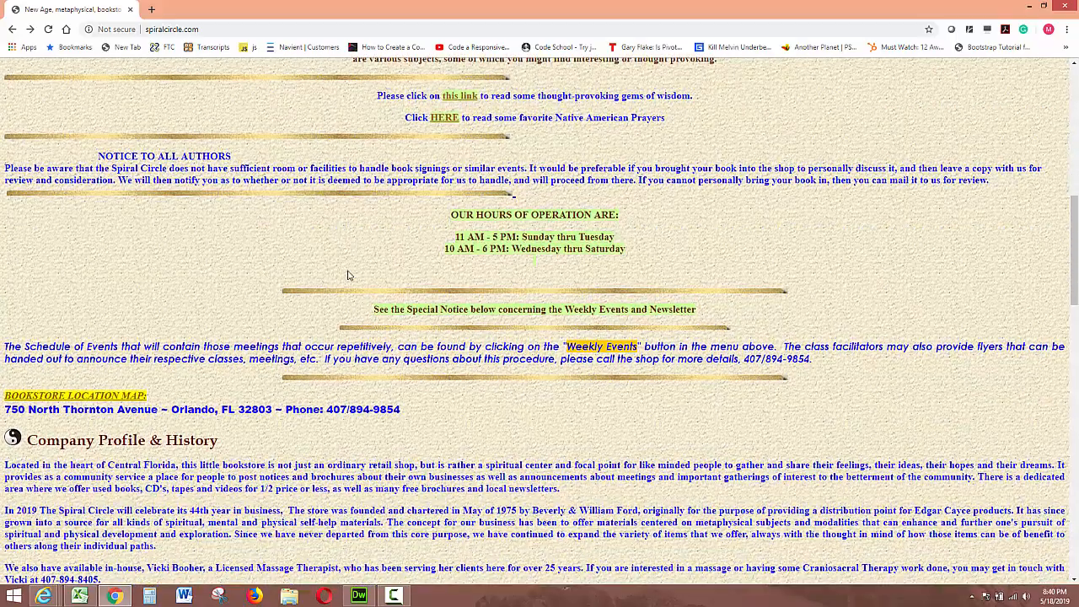
scroll(347, 275, "down", 3)
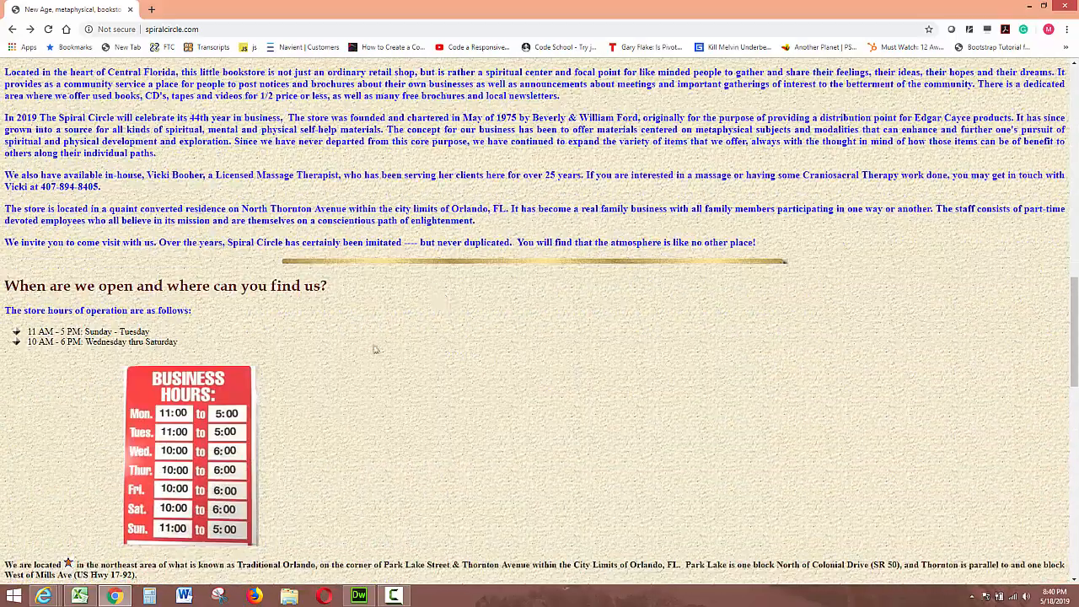
scroll(335, 344, "down", 5)
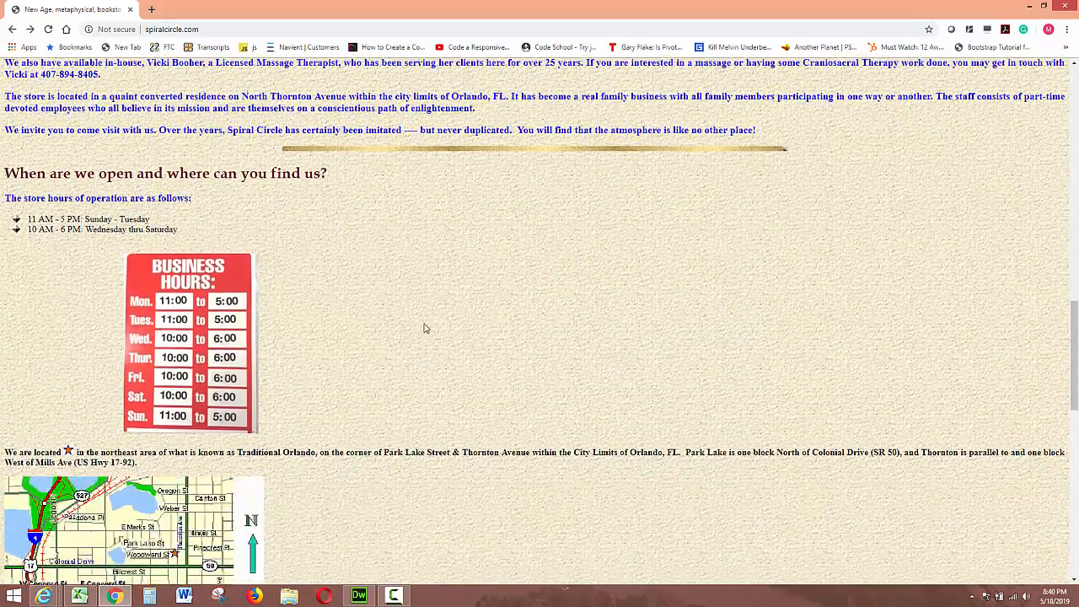
scroll(623, 305, "down", 5)
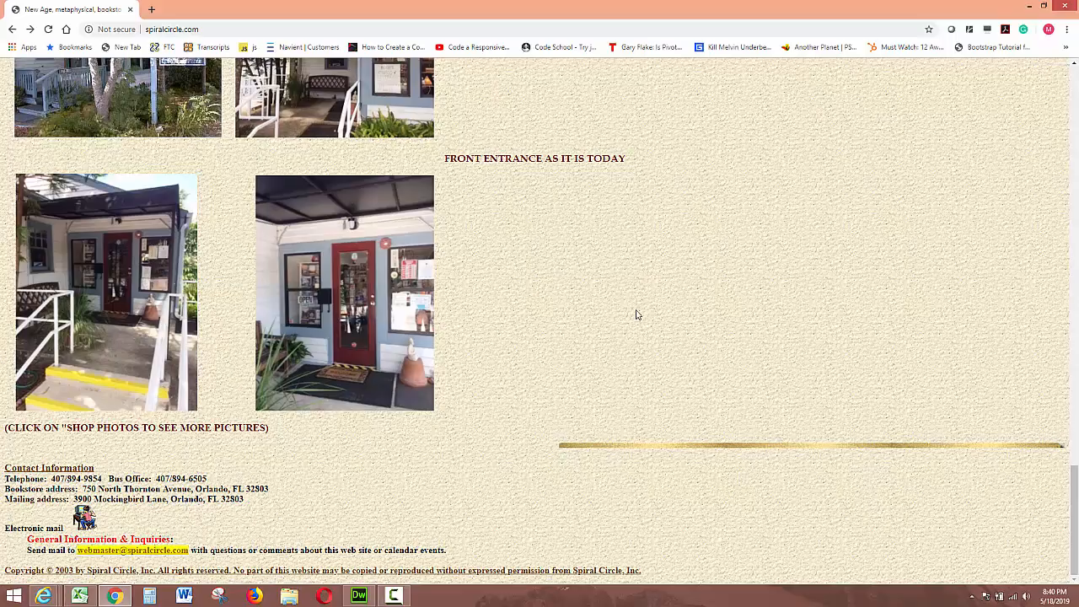
scroll(636, 314, "up", 20)
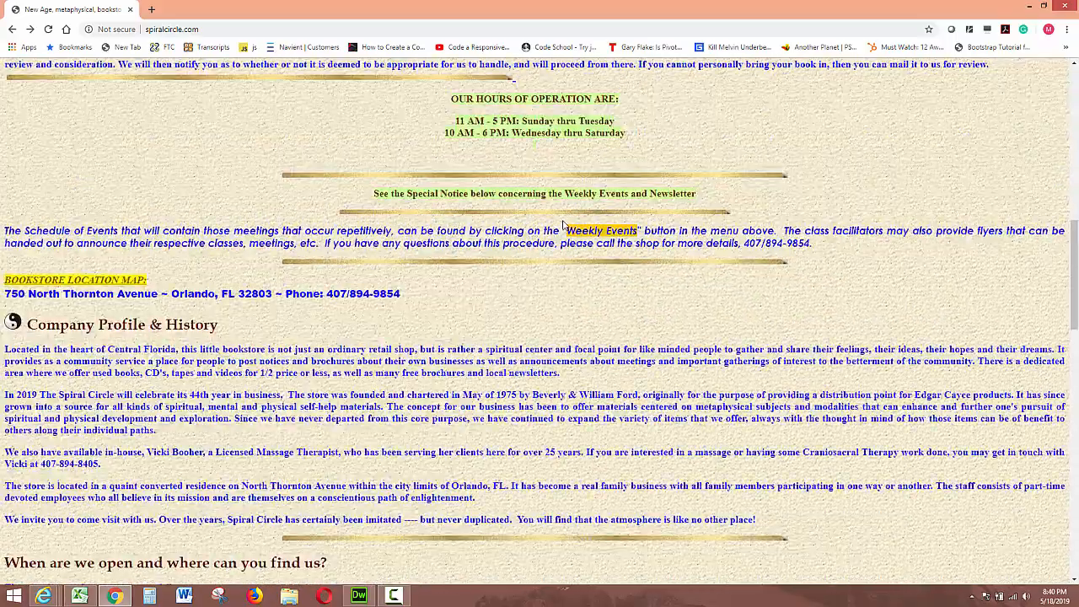
scroll(563, 224, "up", 5)
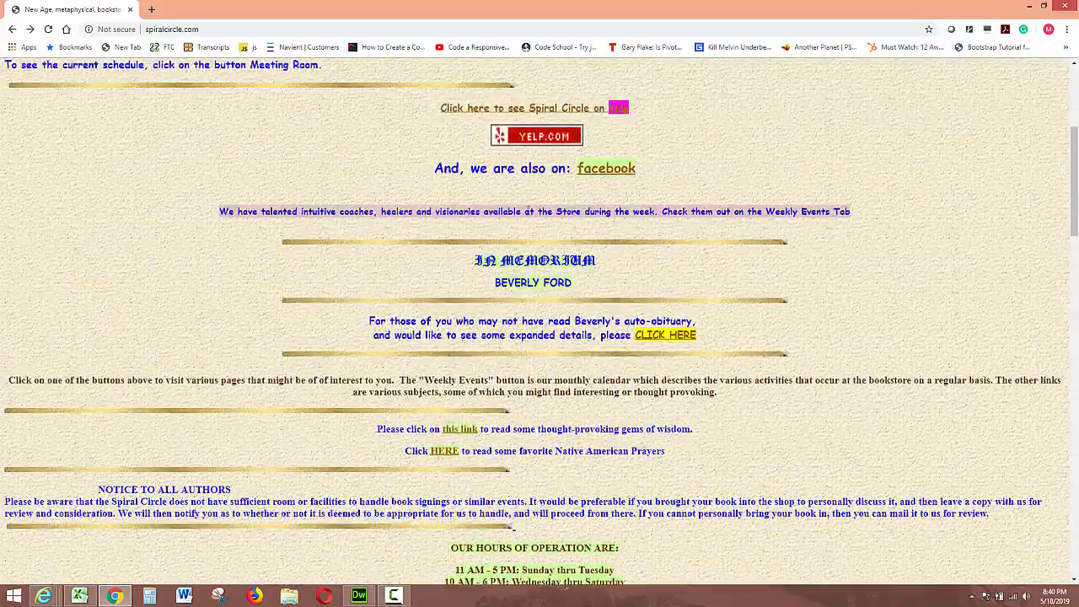
Step: Go to mybalsamiq.com and log in to the account
left_click(225, 32)
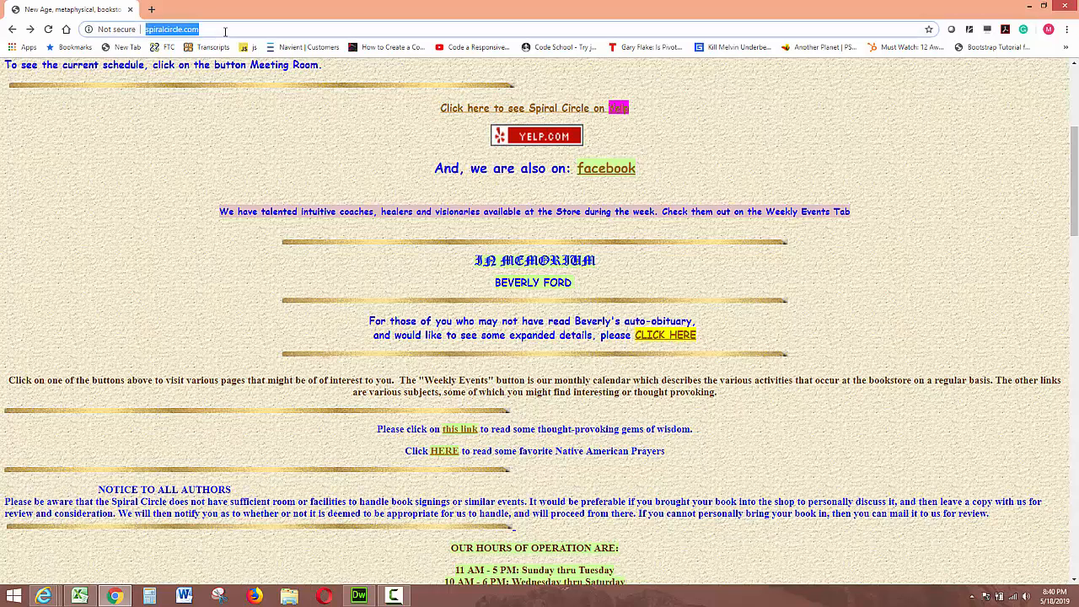
type("my")
key("Return")
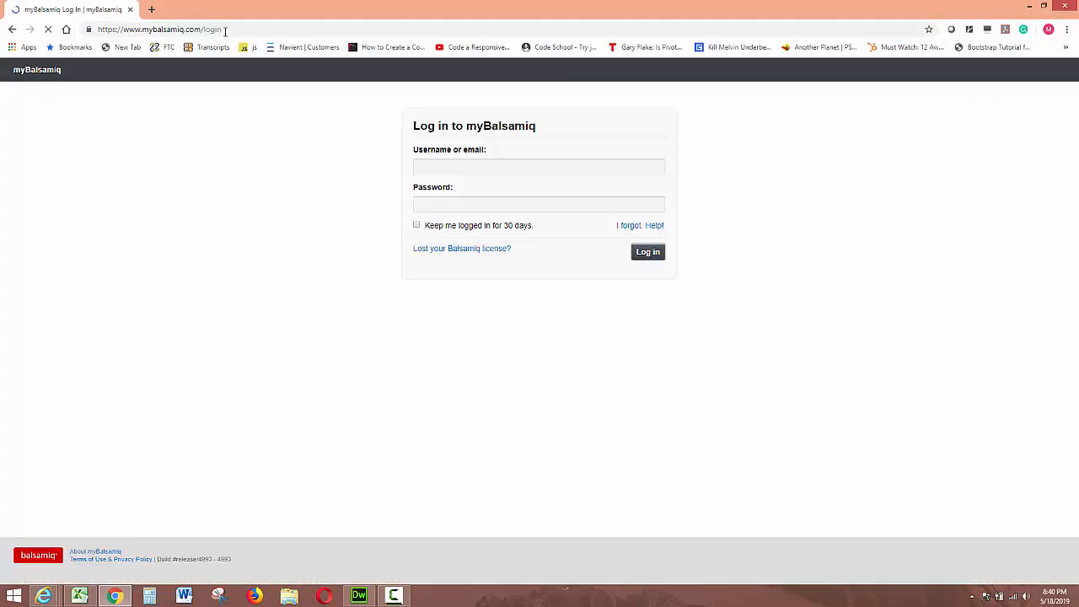
left_click(656, 254)
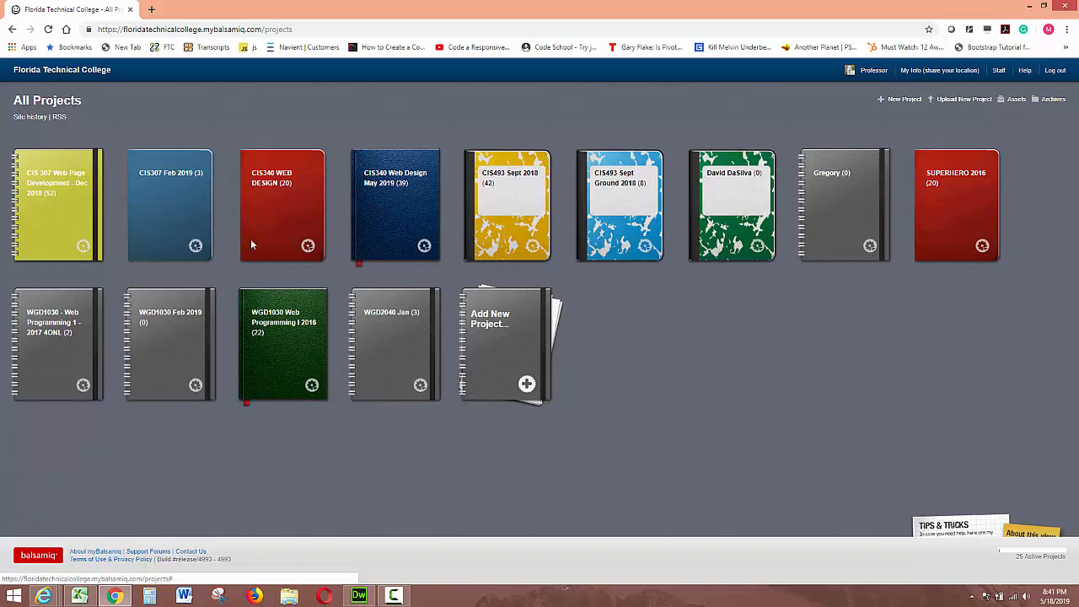
Step: Open the CIS307 Feb 2019 project, start a new mockup, and allow Flash to run the editor
left_click(171, 176)
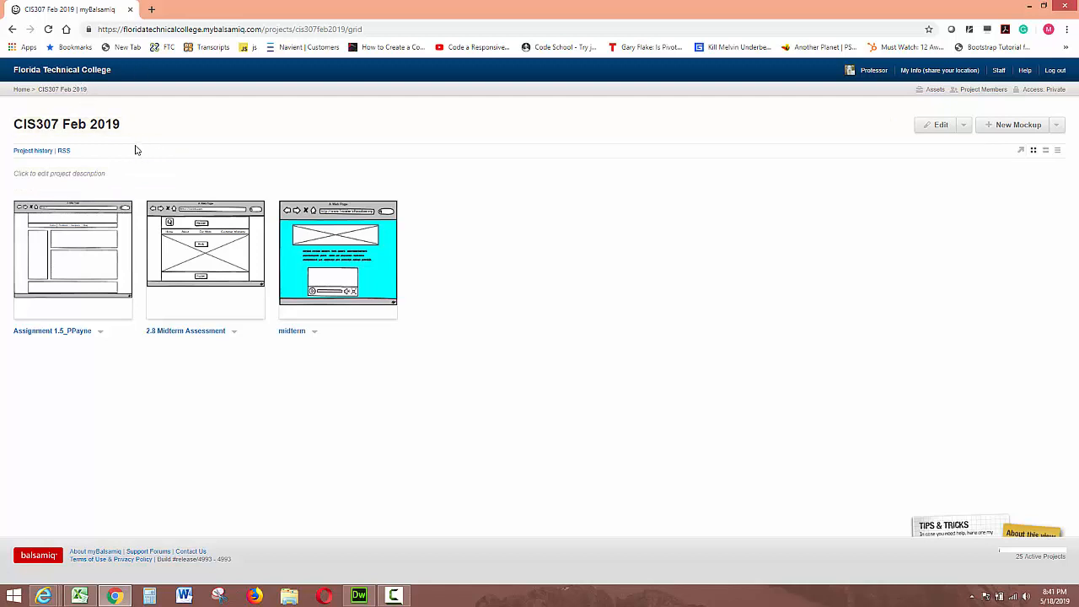
left_click(1010, 127)
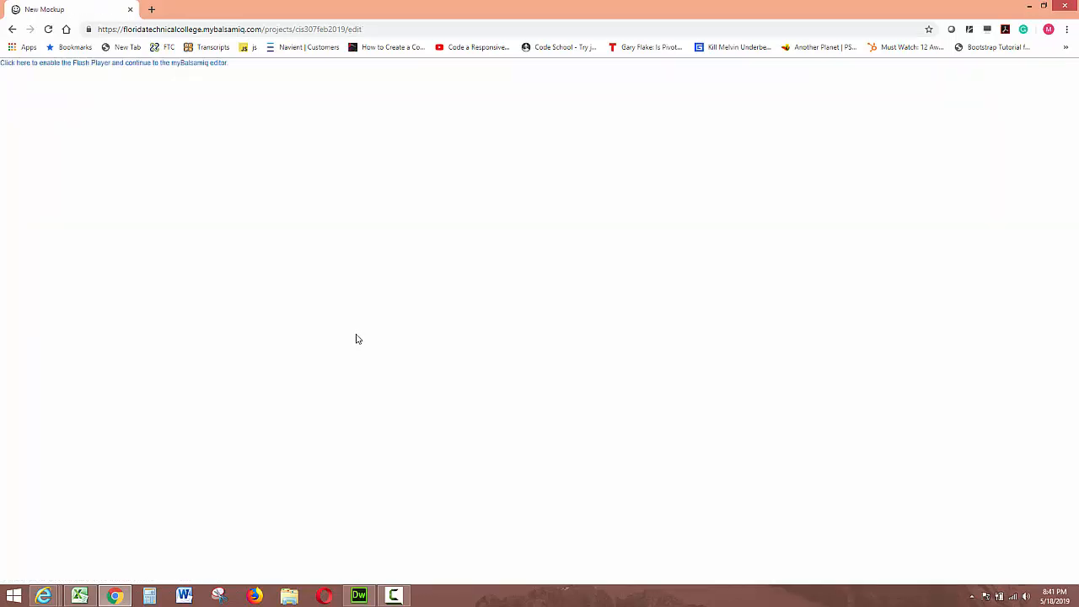
left_click(64, 65)
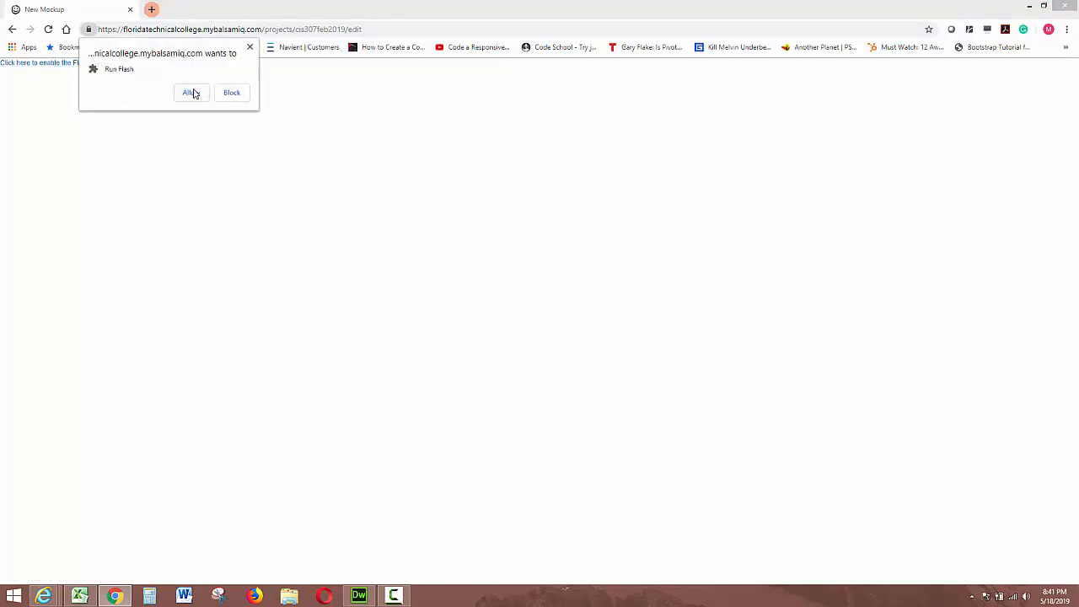
left_click(190, 93)
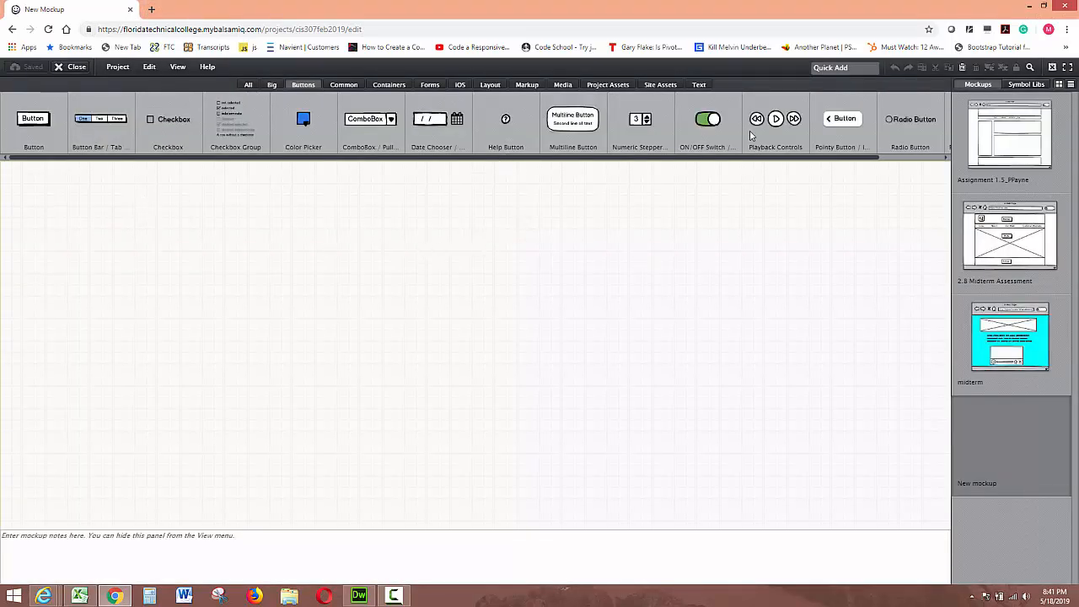
left_click(247, 85)
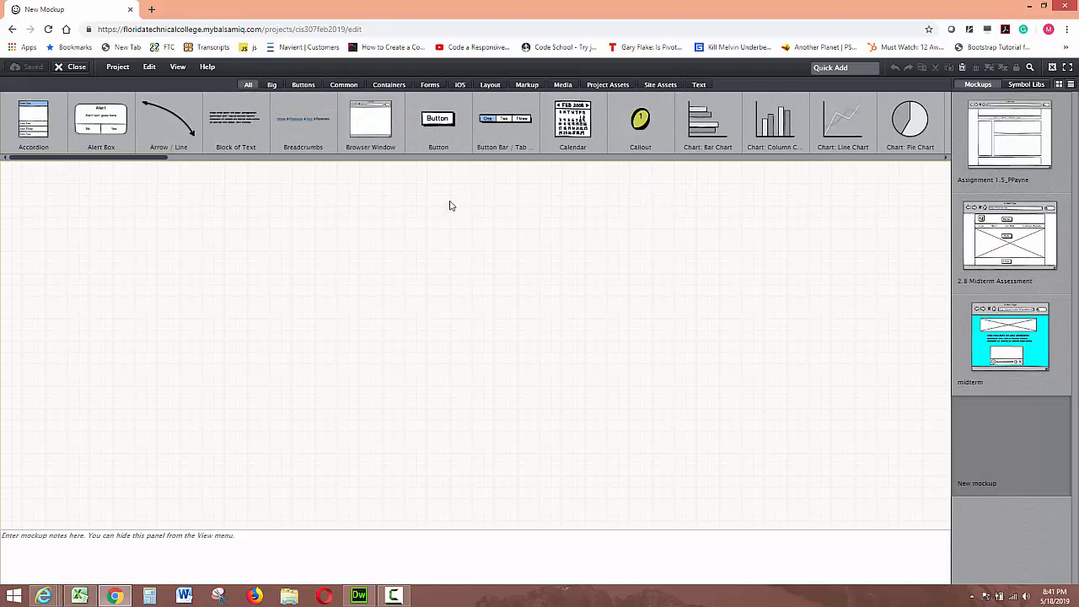
left_click_drag(362, 137, 181, 199)
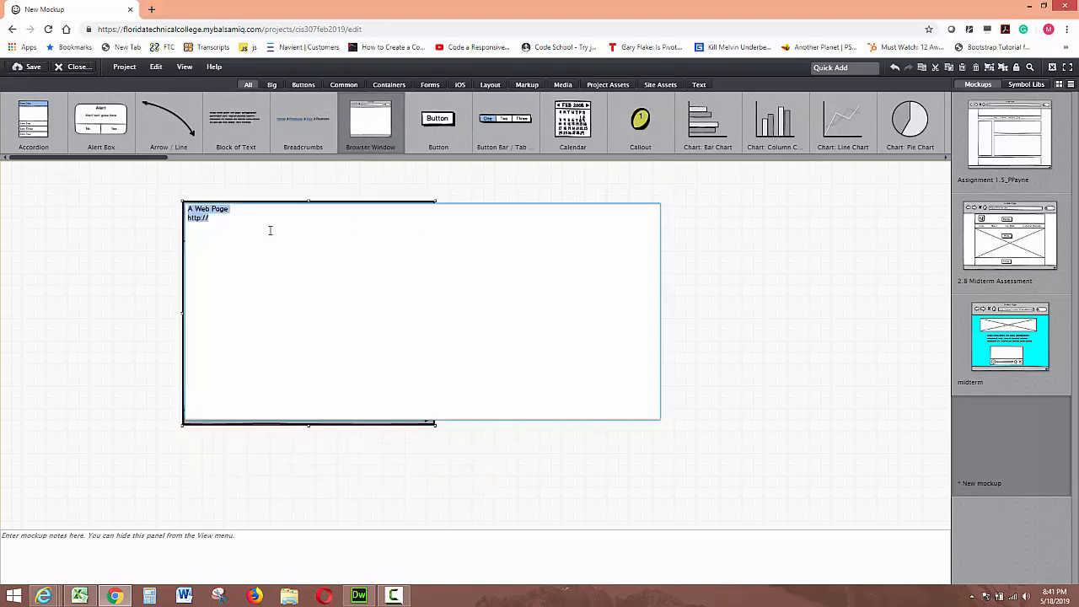
left_click(239, 210)
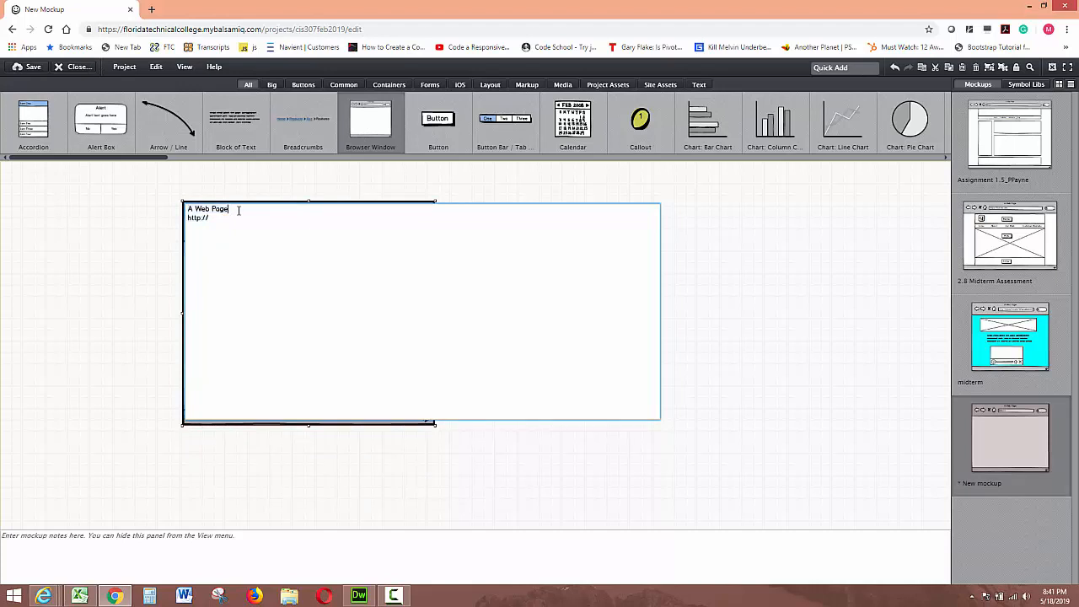
left_click_drag(238, 210, 147, 205)
type("Spiral Circle")
key("Return")
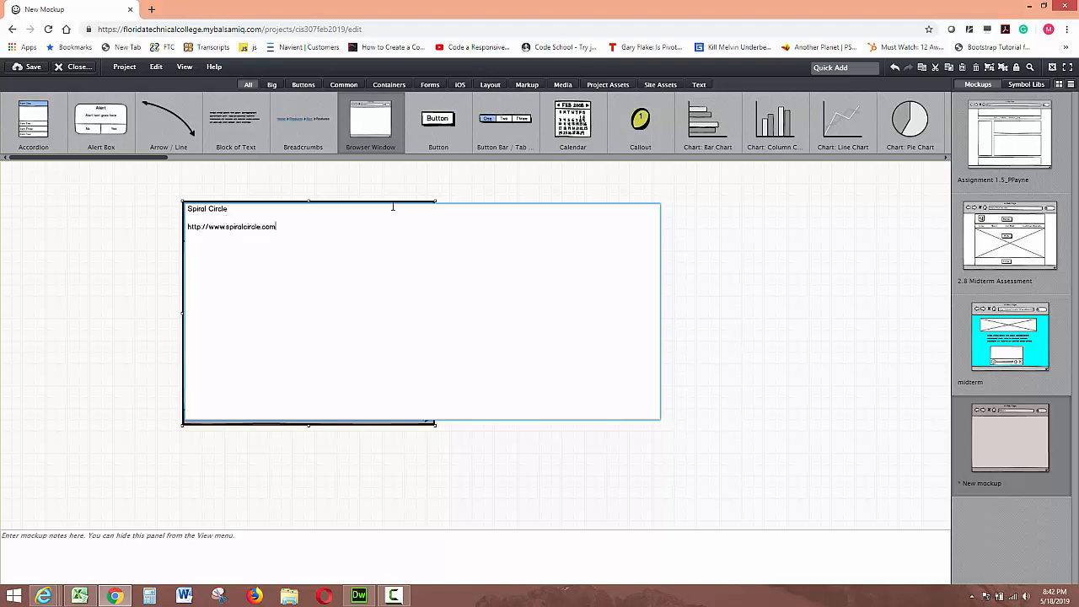
left_click(741, 255)
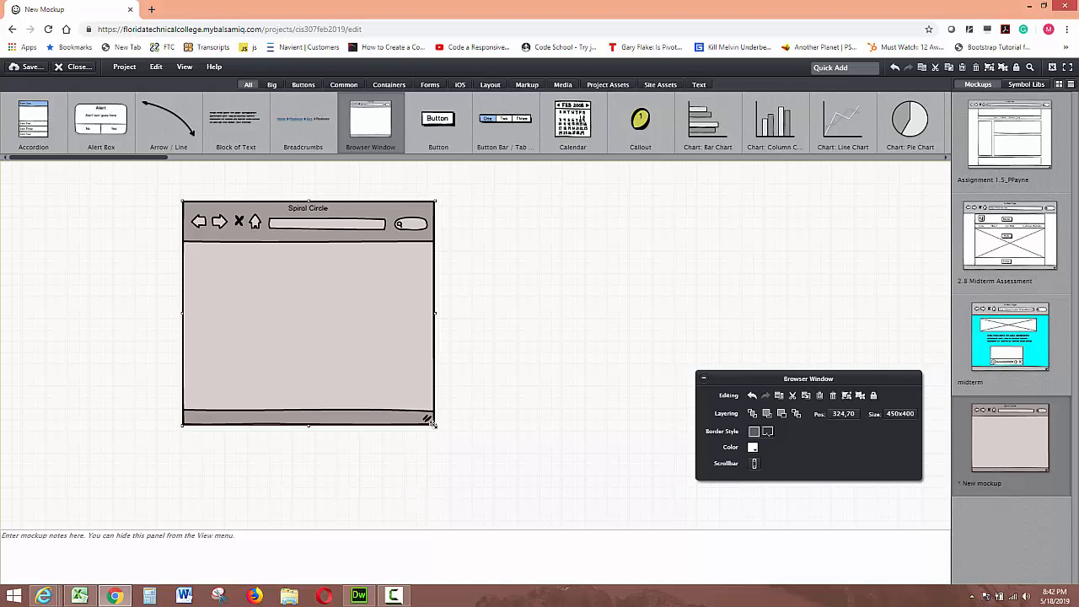
Step: Enlarge the browser window to 1167x712 and shift it slightly up and left on the canvas
left_click_drag(433, 425, 830, 499)
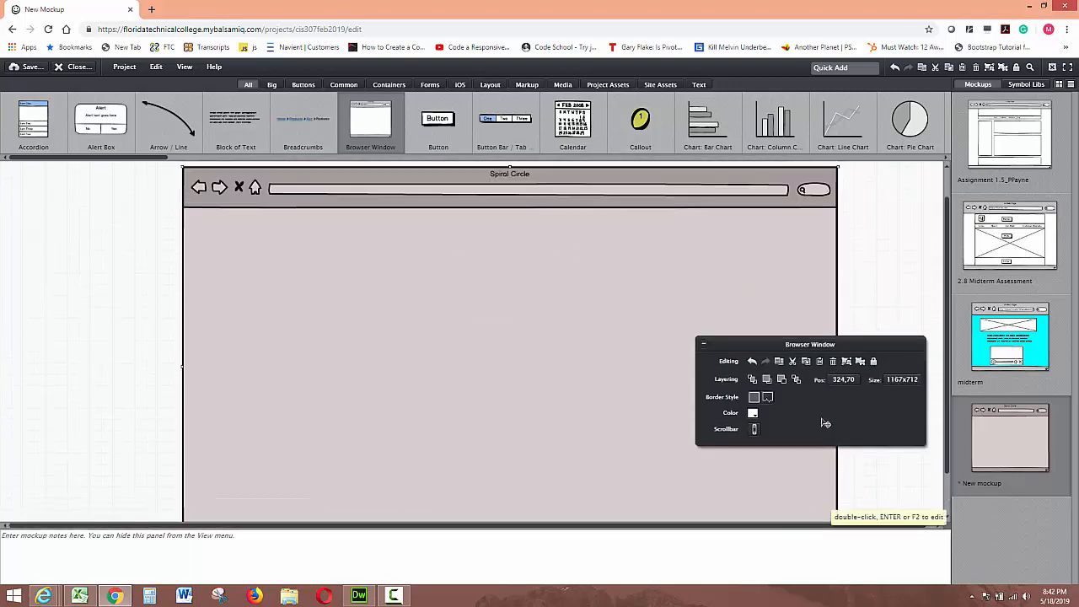
scroll(825, 422, "up", 1)
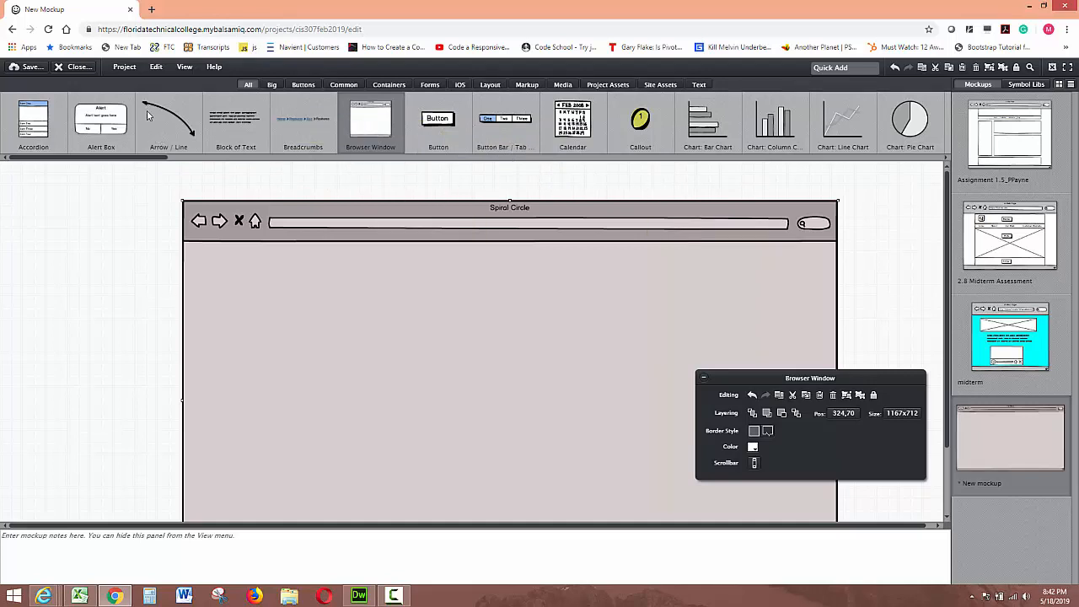
left_click(343, 85)
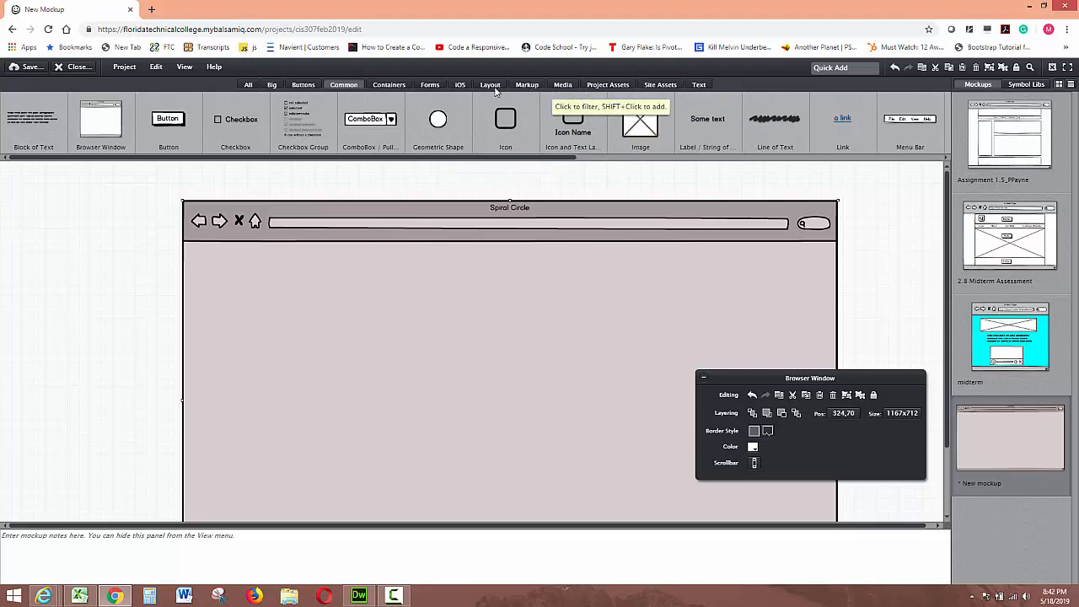
left_click(387, 87)
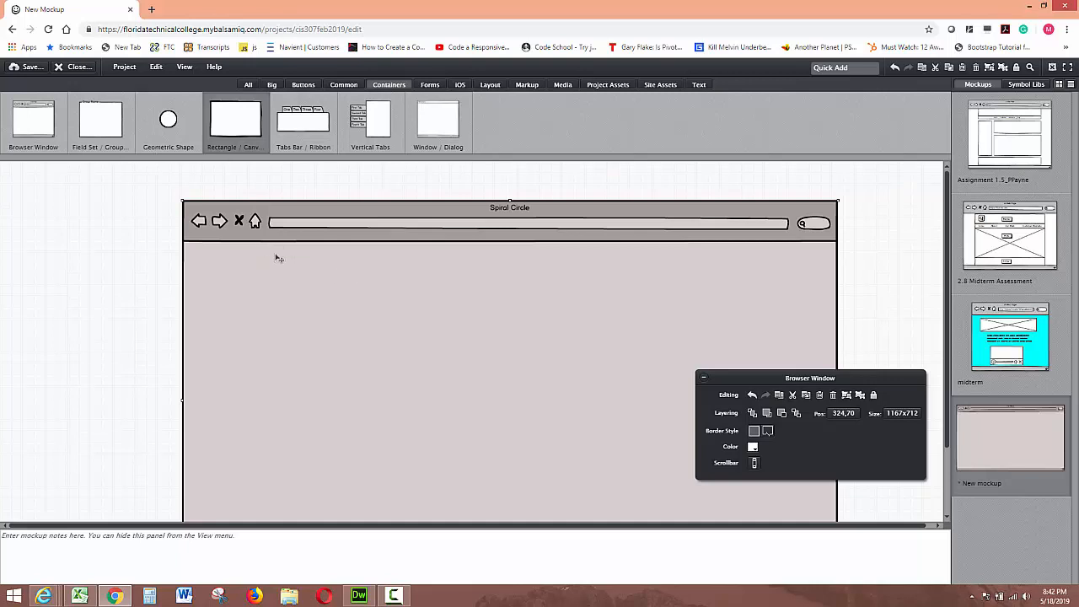
left_click_drag(288, 249, 270, 220)
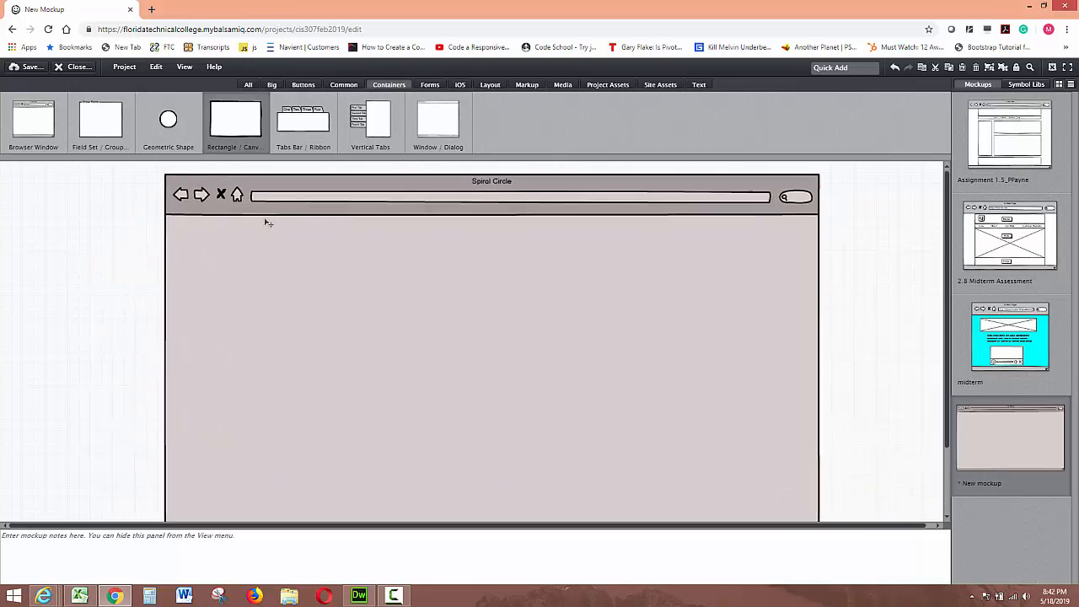
Step: Add a Rectangle inside the browser window and resize it to 869x503 as the page container
left_click_drag(242, 123, 253, 220)
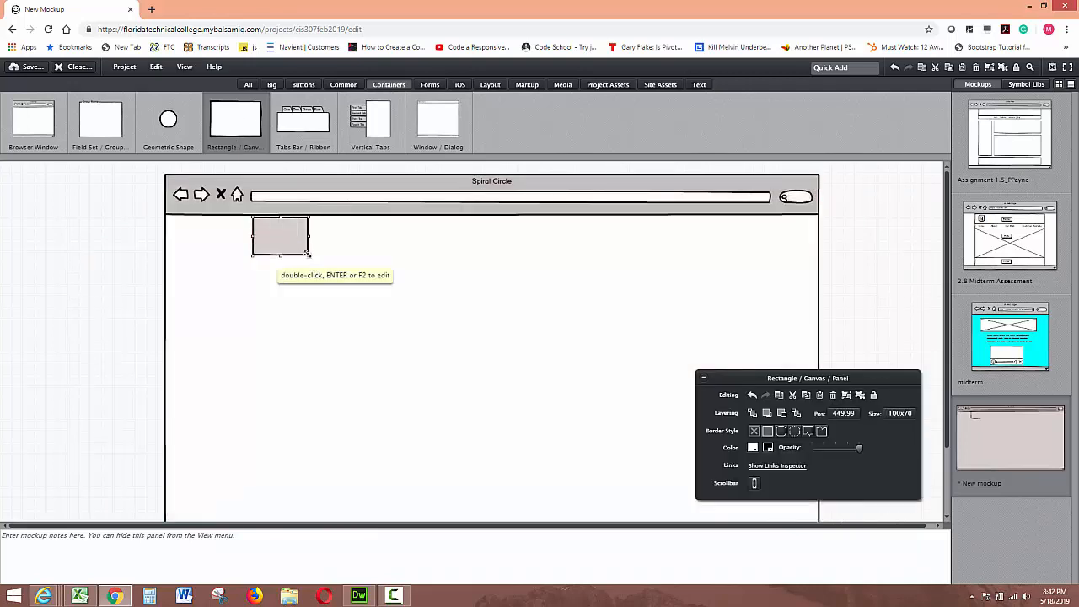
left_click_drag(308, 254, 741, 486)
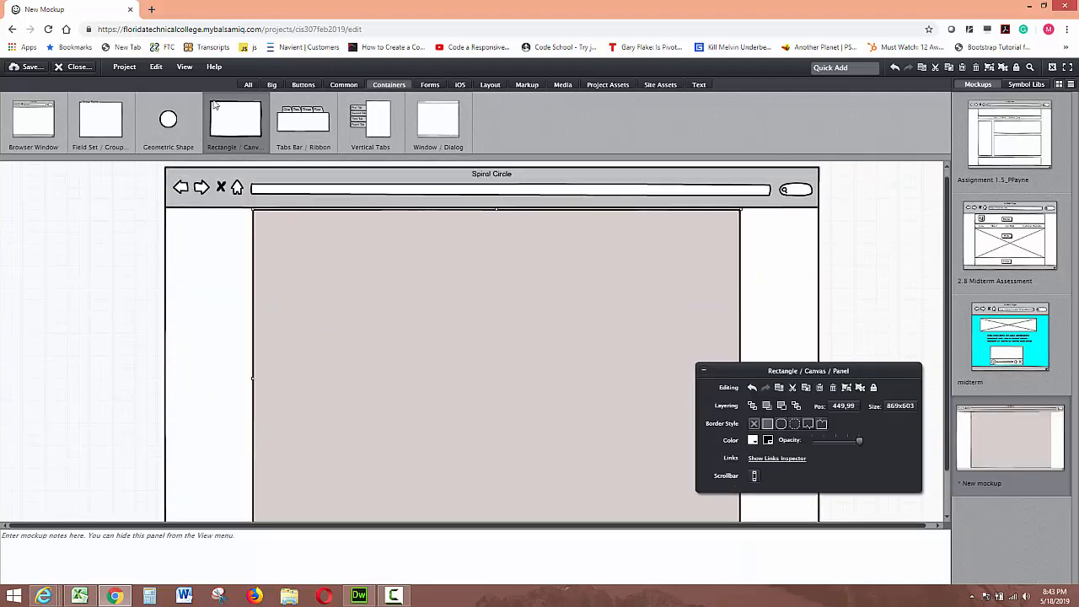
Step: Add a header Rectangle at the top of the container, sized 869x103
left_click_drag(223, 123, 251, 212)
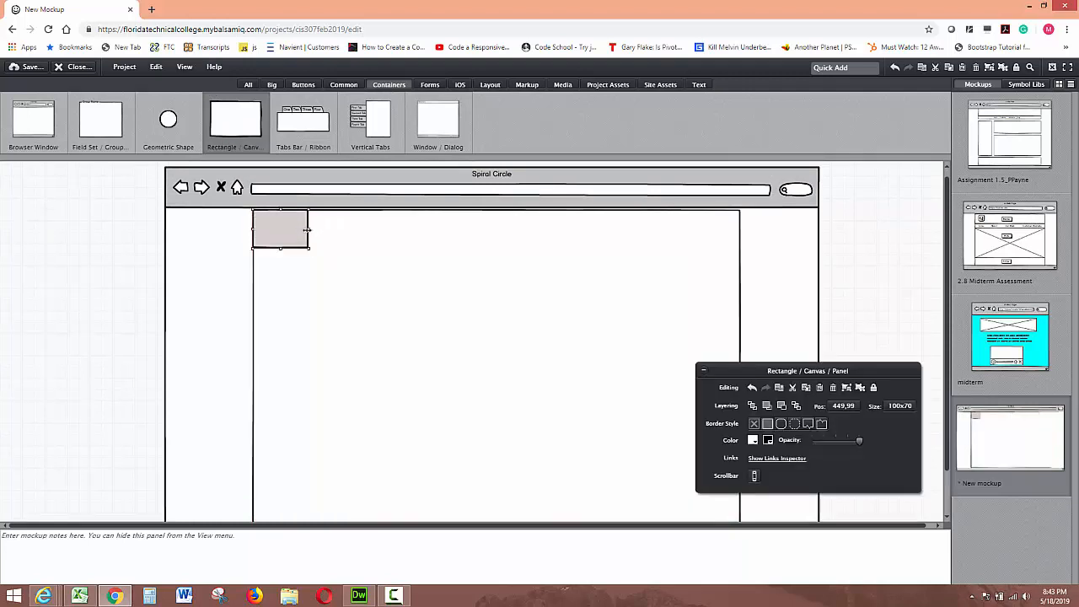
left_click_drag(308, 230, 740, 230)
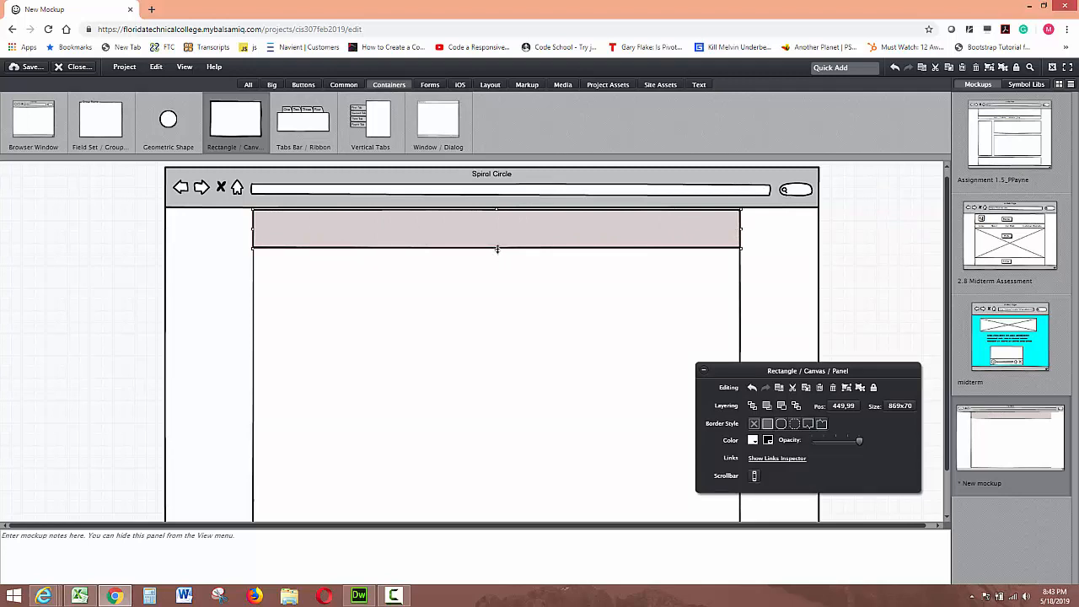
left_click_drag(496, 251, 496, 267)
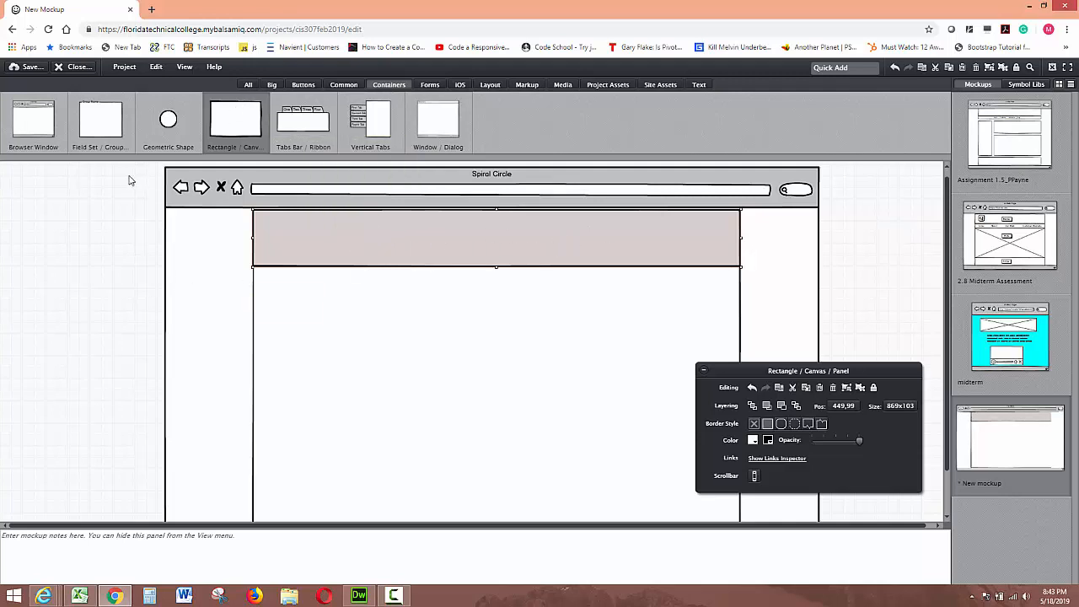
left_click(117, 193)
Step: Add a navigation bar Rectangle below the header, sized 869x31
left_click_drag(232, 117, 255, 263)
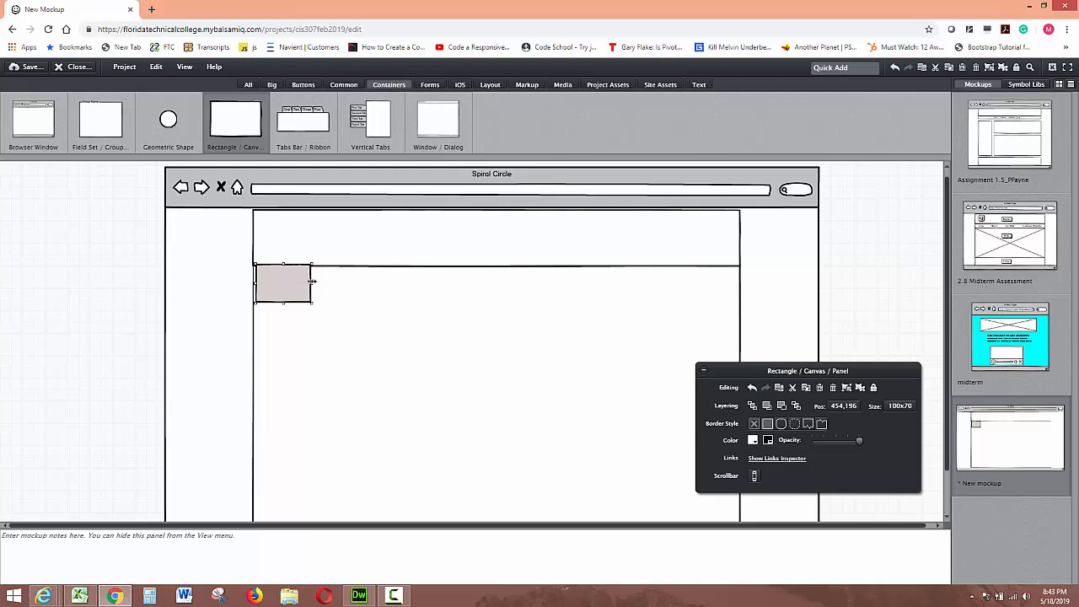
left_click_drag(312, 281, 742, 275)
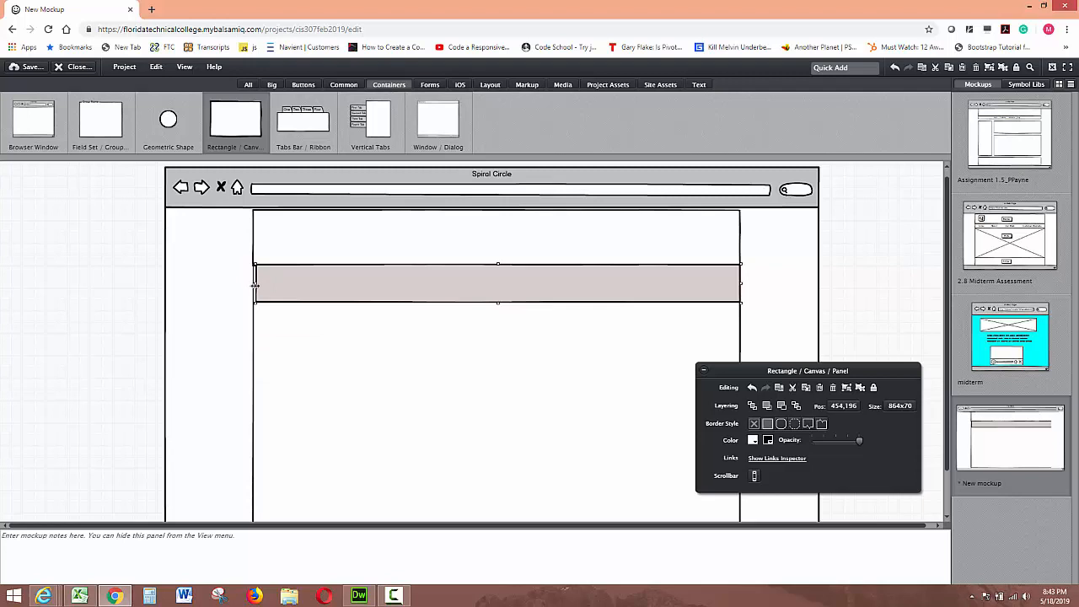
left_click_drag(256, 287, 251, 285)
left_click_drag(497, 301, 499, 279)
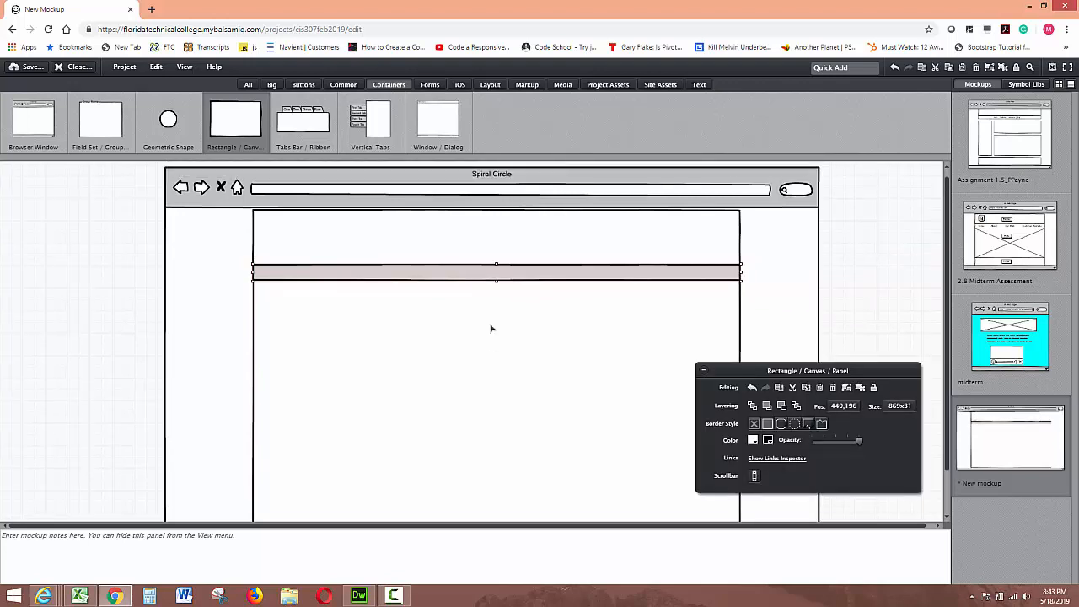
left_click(312, 241)
left_click(364, 277)
Step: Add a left content Rectangle below the navigation bar, about 520 px wide and filling most of the height
left_click_drag(228, 127, 258, 290)
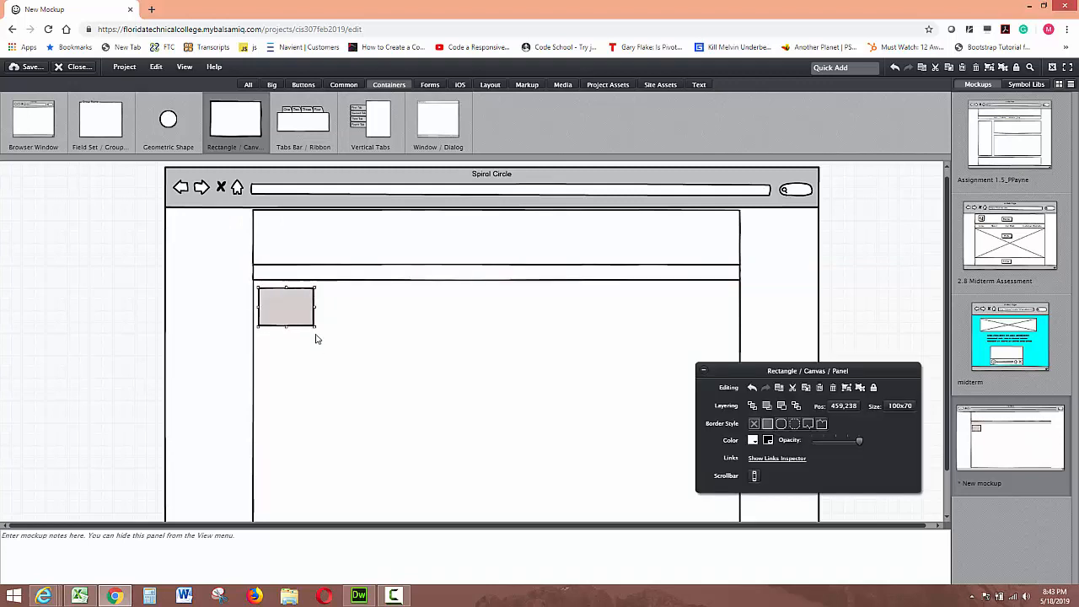
left_click_drag(313, 326, 465, 525)
scroll(445, 453, "down", 1)
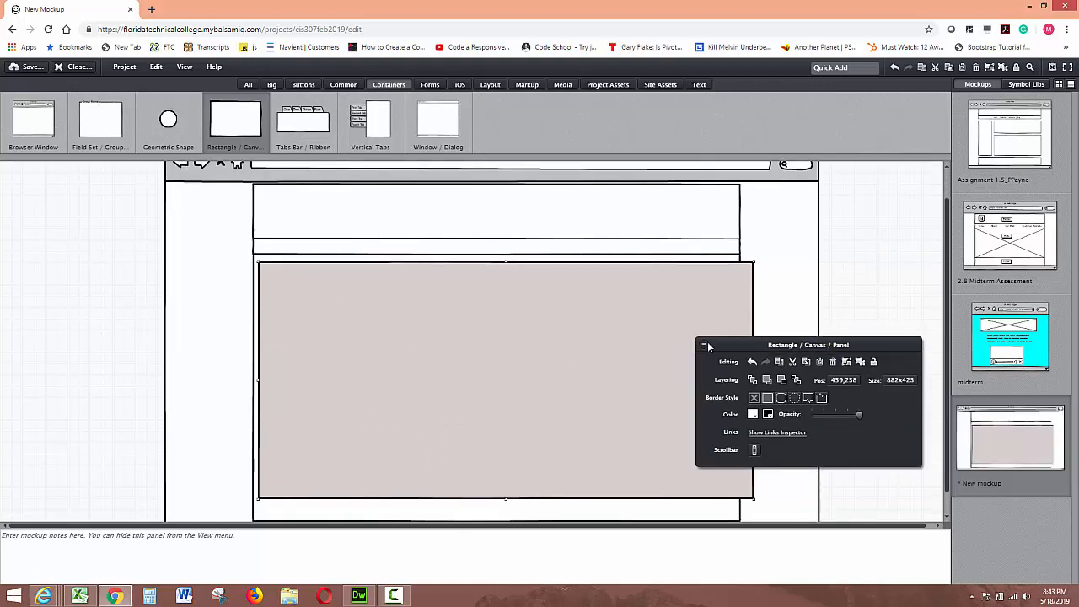
left_click(703, 345)
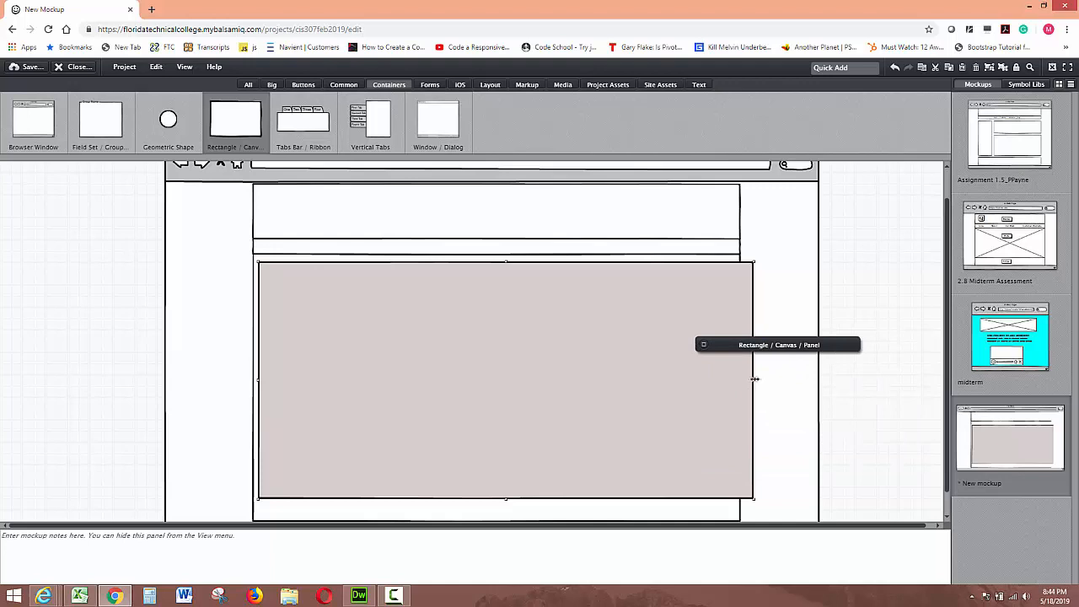
left_click_drag(750, 380, 532, 383)
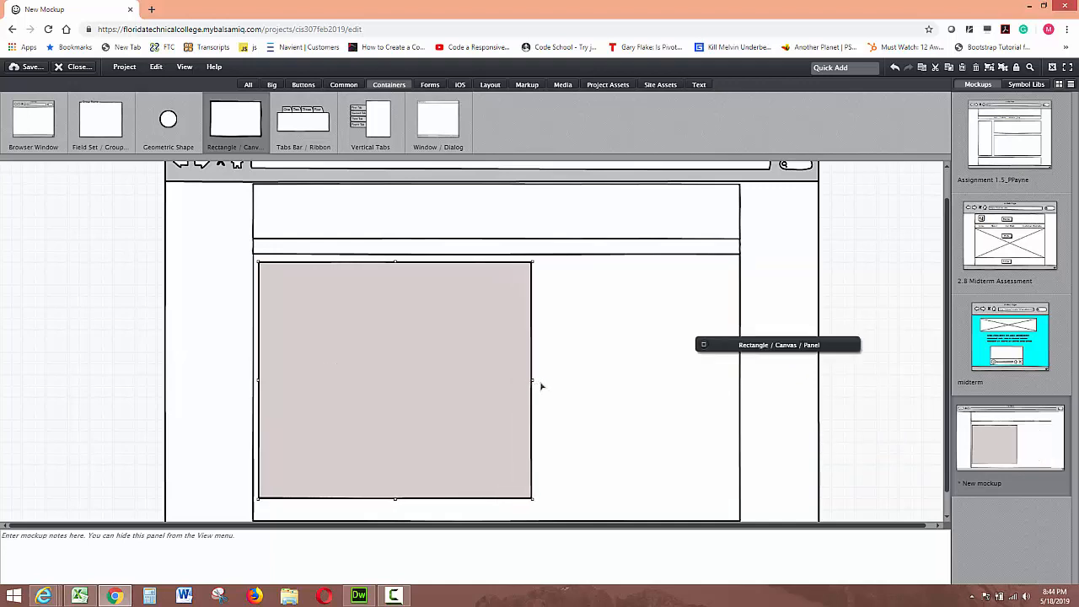
Step: Add a right column Rectangle beside the left content area, filling the remaining width
left_click_drag(240, 122, 535, 263)
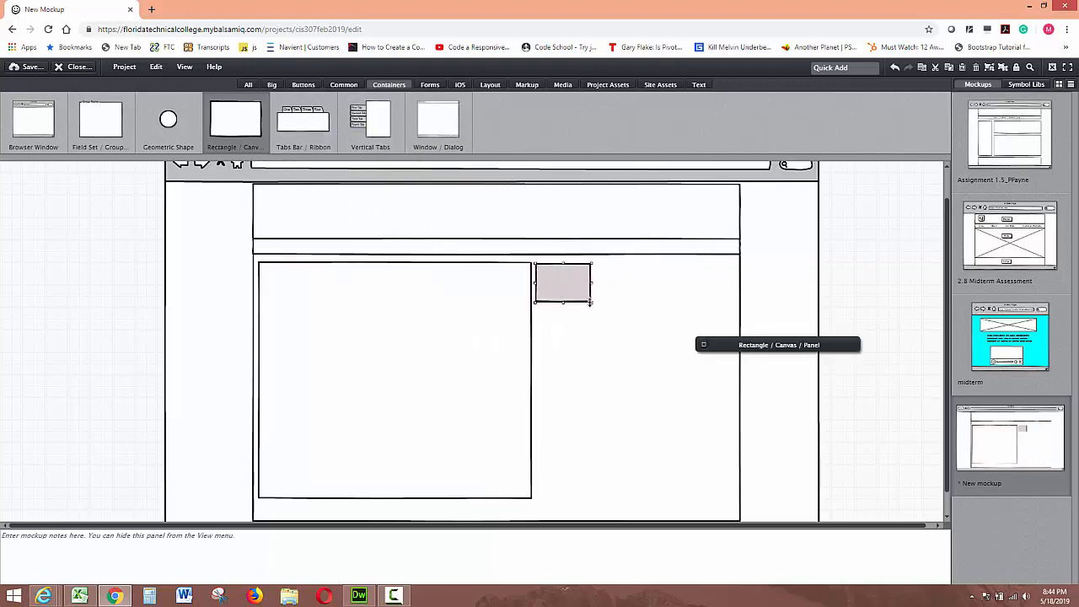
left_click_drag(590, 327, 726, 503)
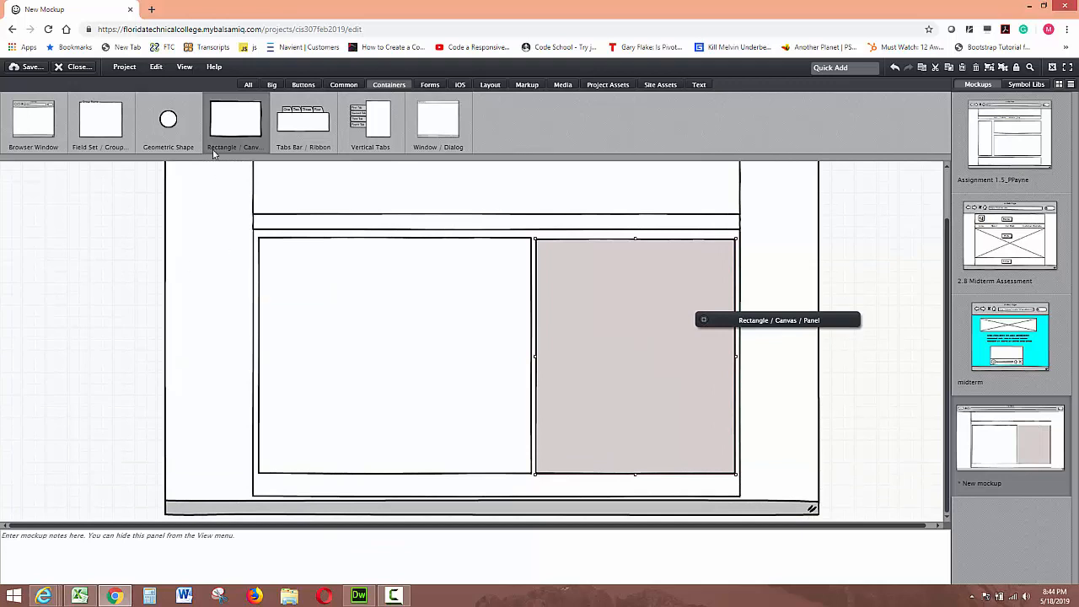
Step: Add a footer Rectangle across the bottom of the container
left_click_drag(223, 116, 260, 475)
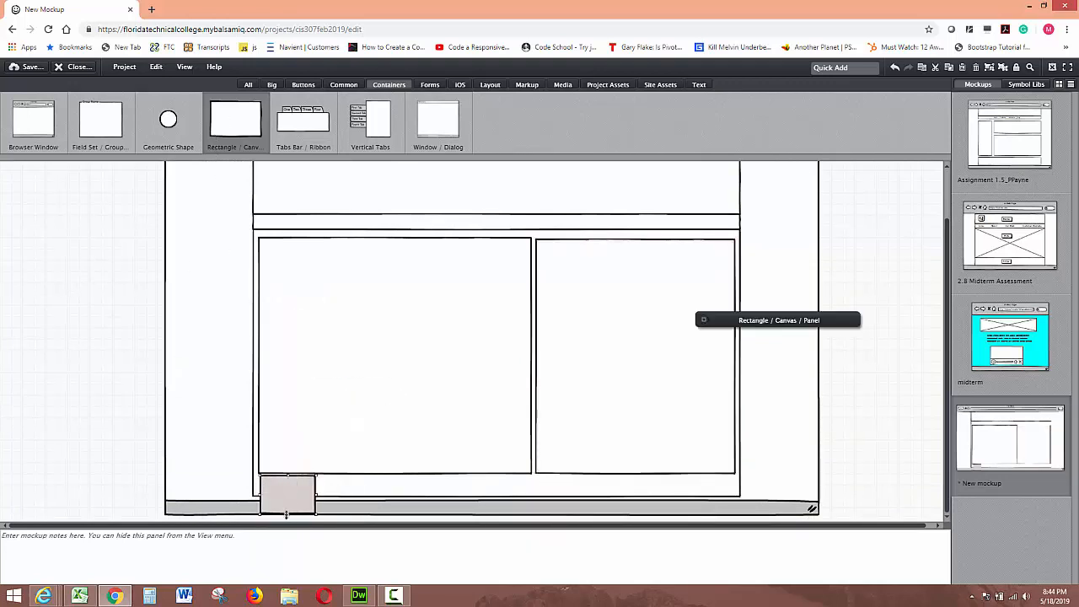
left_click_drag(285, 514, 286, 497)
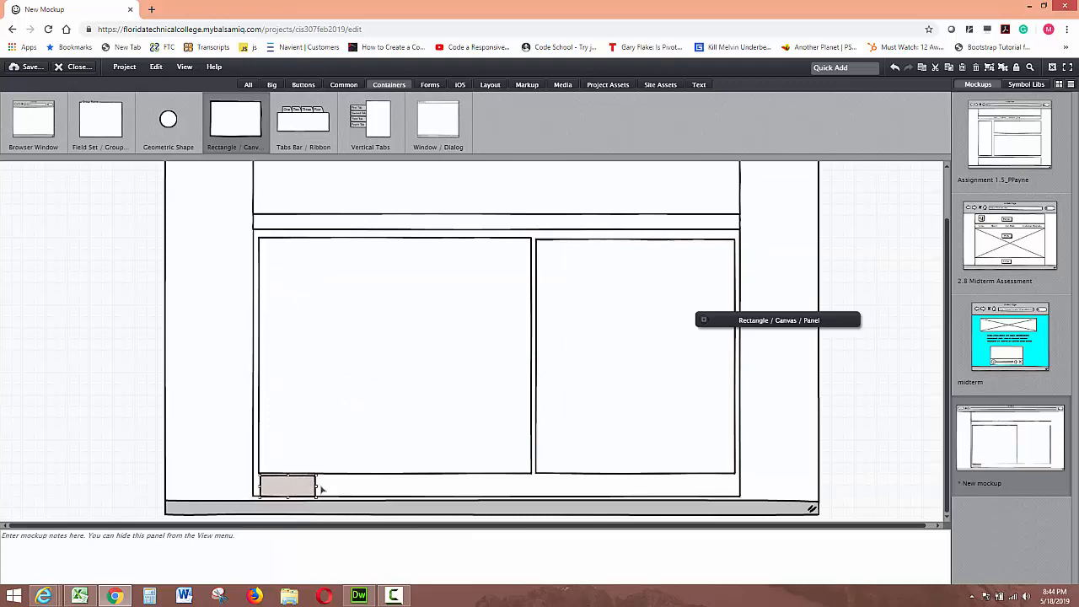
left_click_drag(316, 485, 739, 481)
Step: Place an Image placeholder in the left content area and enlarge it to a tall rectangle
scroll(703, 493, "up", 1)
scroll(703, 493, "up", 1)
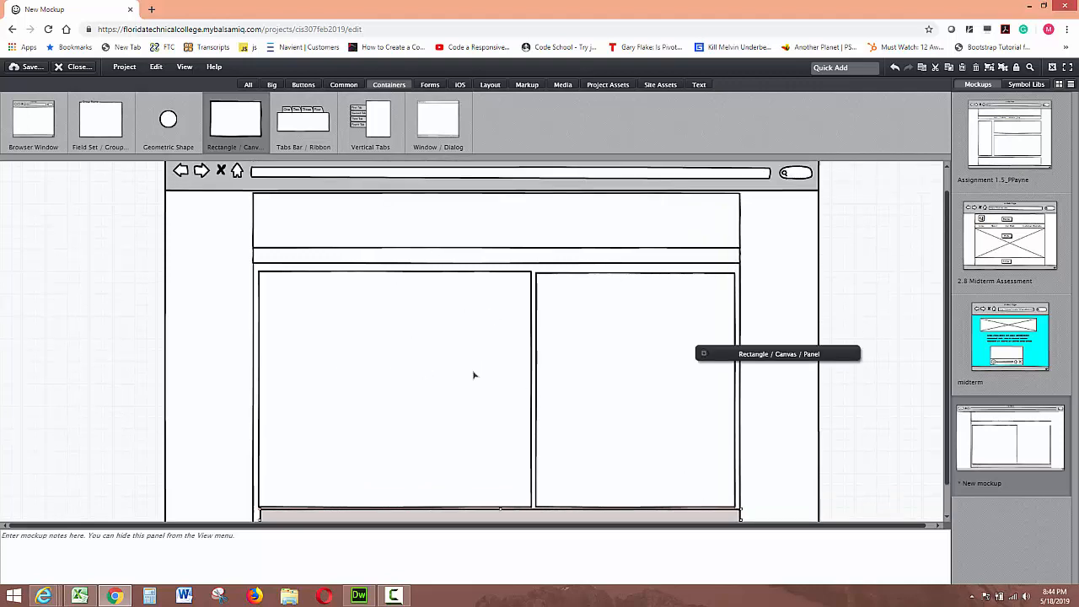
left_click(329, 311)
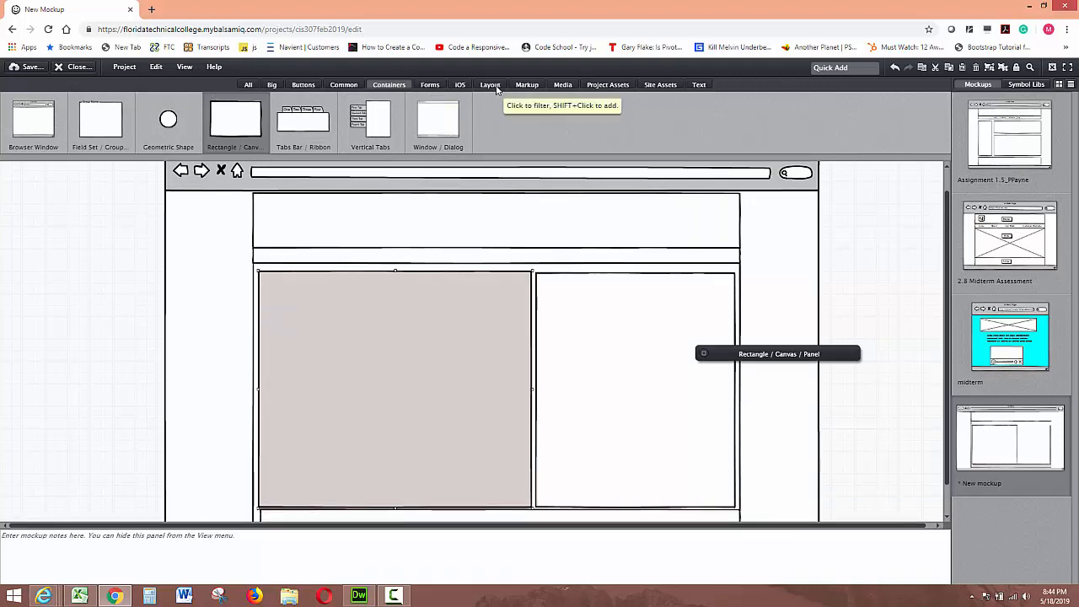
left_click(343, 87)
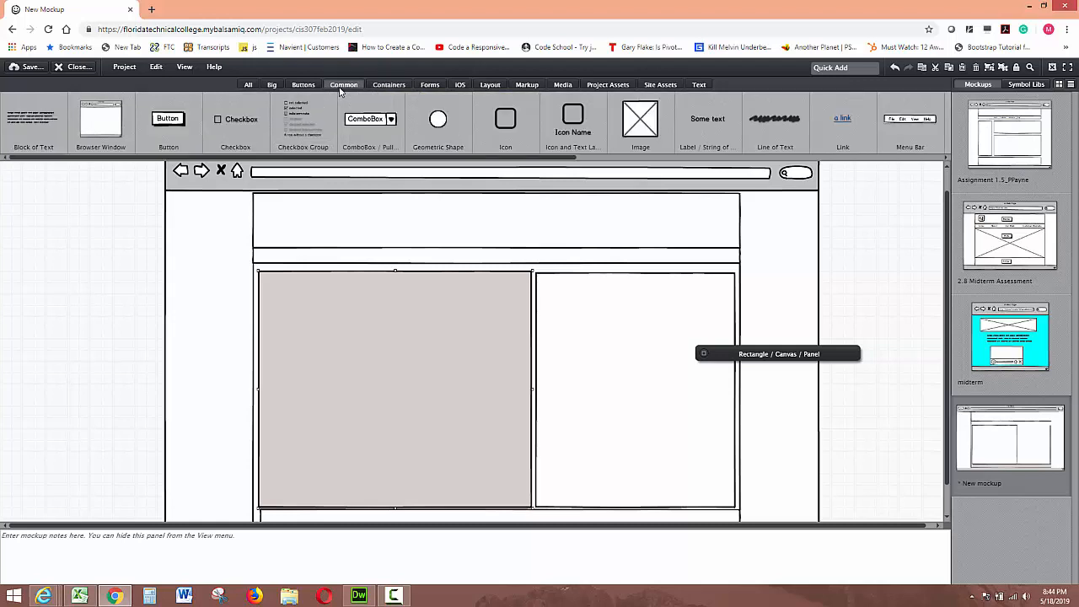
left_click_drag(637, 123, 273, 286)
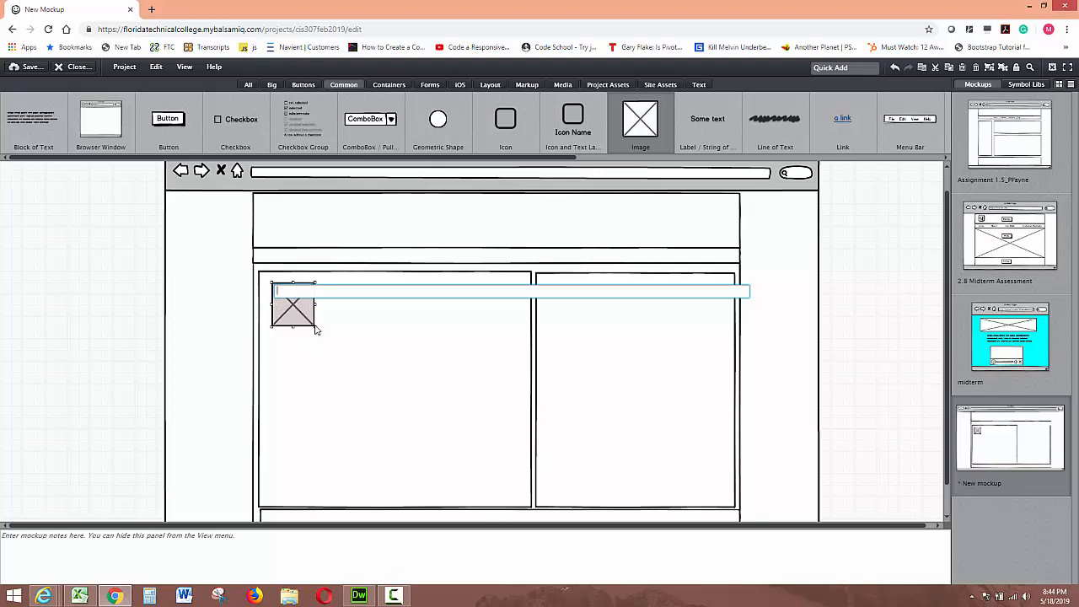
left_click_drag(315, 327, 340, 378)
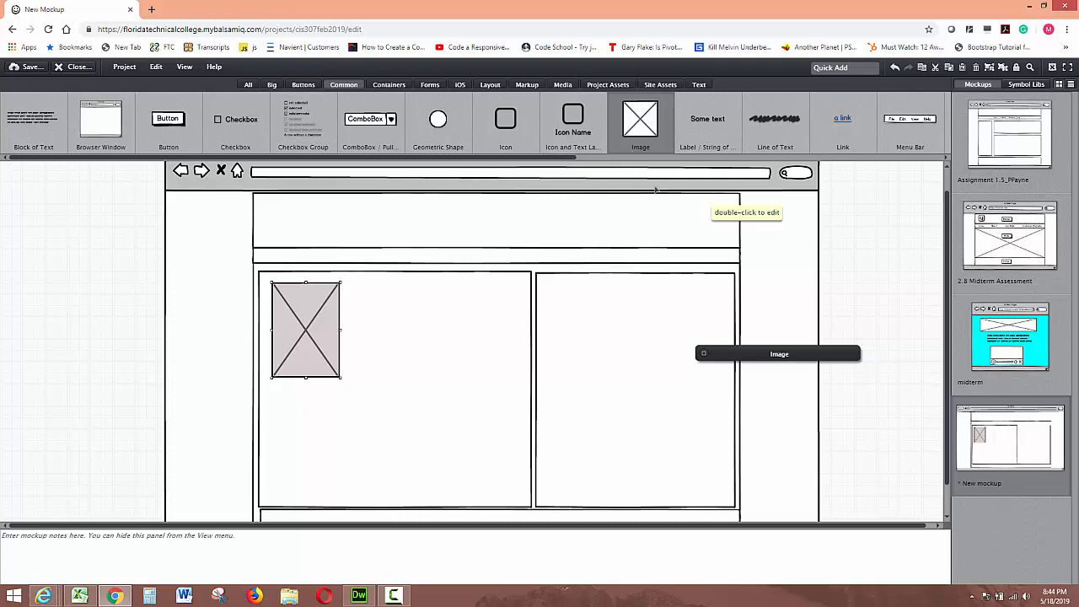
Step: Add a Line of Text heading in the left content area and move the image below it
left_click_drag(767, 123, 365, 291)
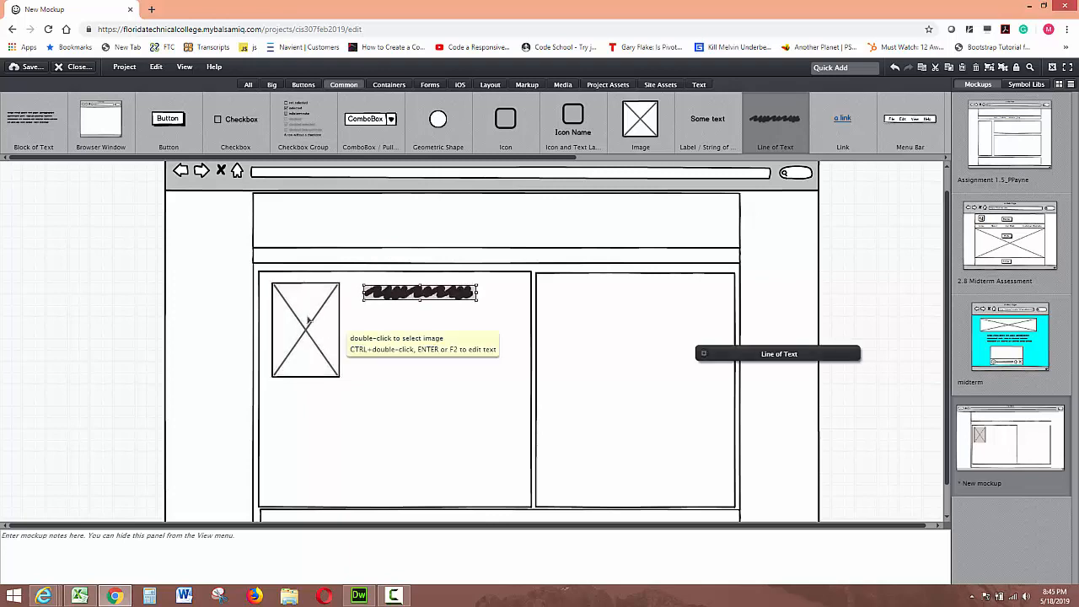
left_click_drag(309, 318, 308, 344)
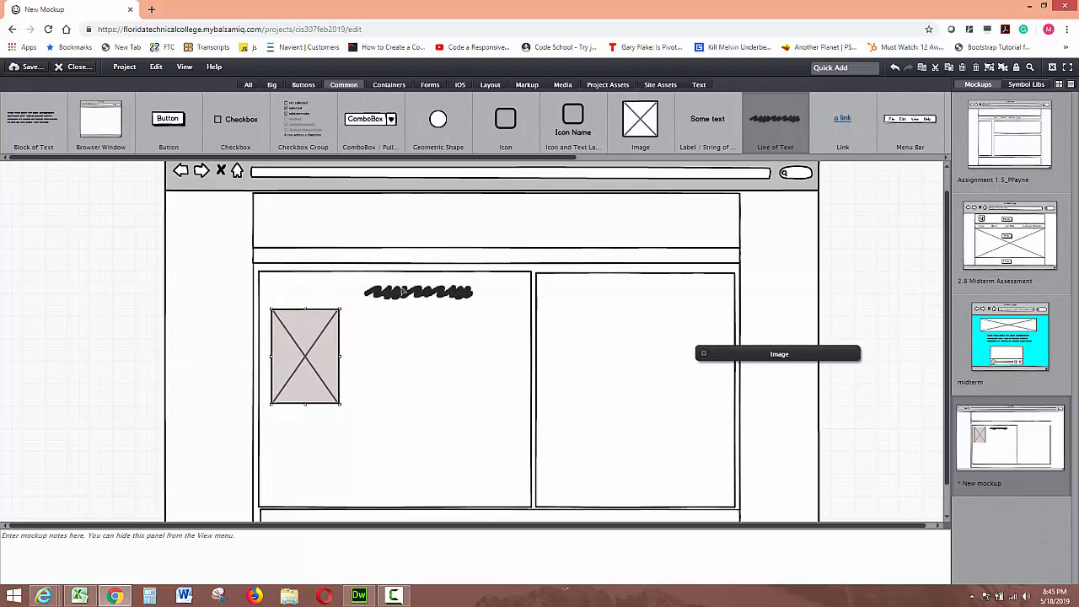
left_click_drag(403, 292, 364, 292)
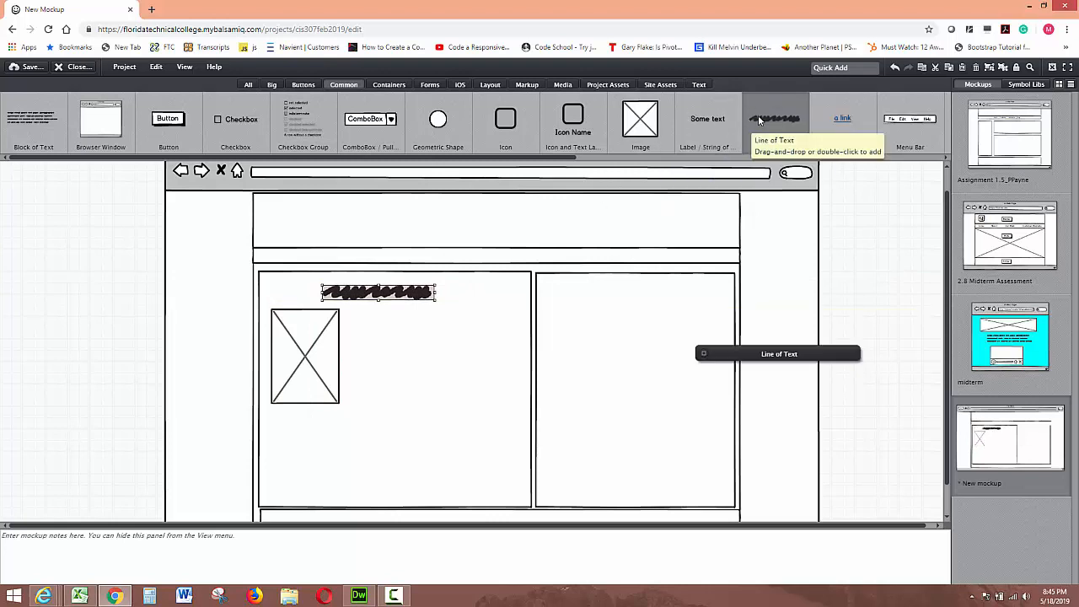
Step: Add Line of Text placeholders to the header and to the top of the right column
left_click_drag(759, 122, 442, 211)
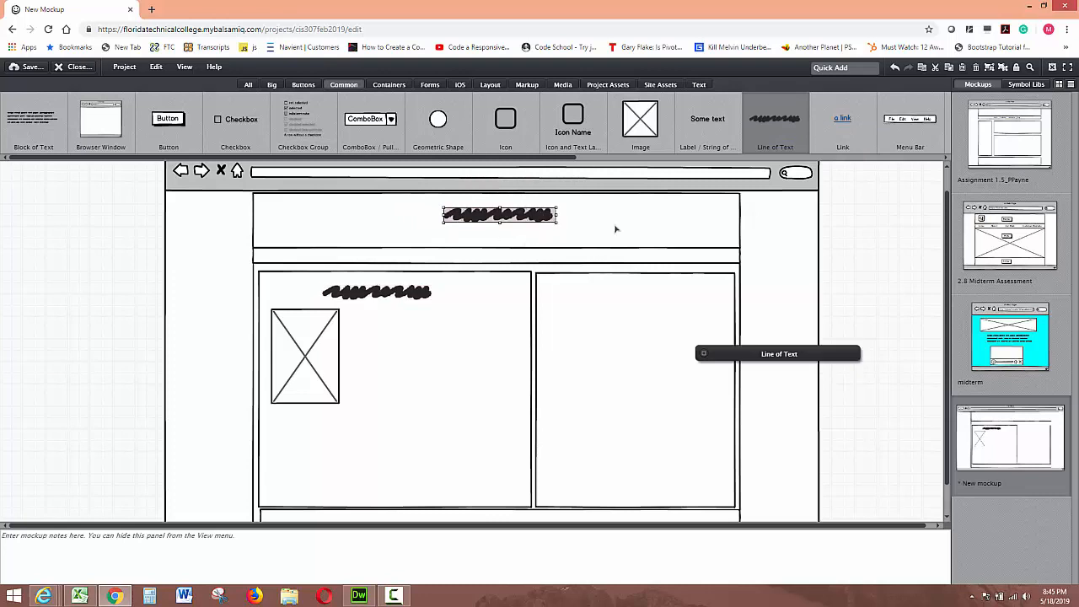
left_click_drag(779, 129, 585, 294)
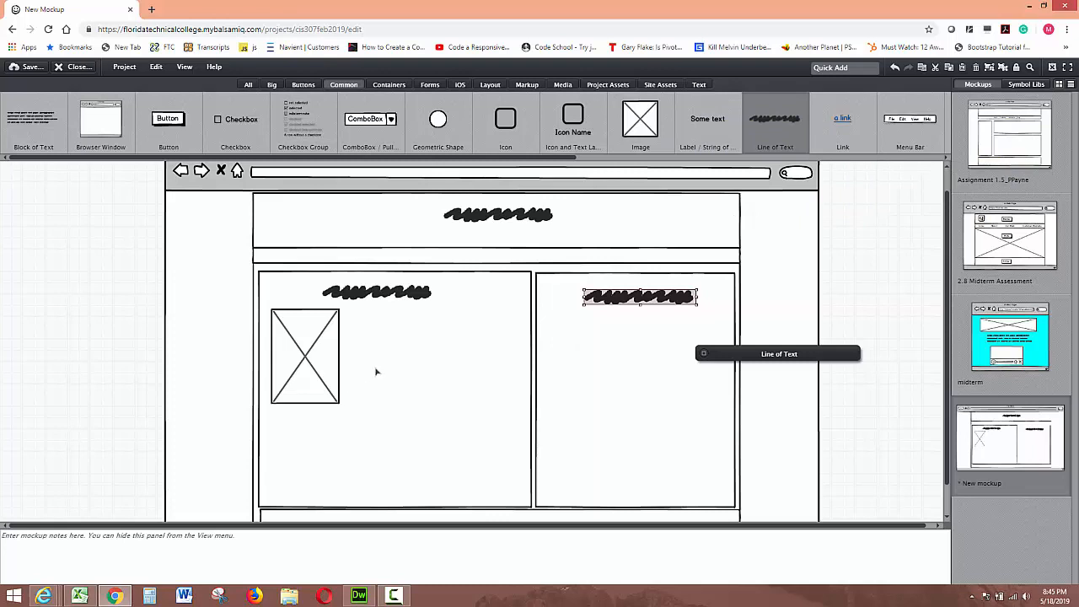
scroll(377, 372, "down", 1)
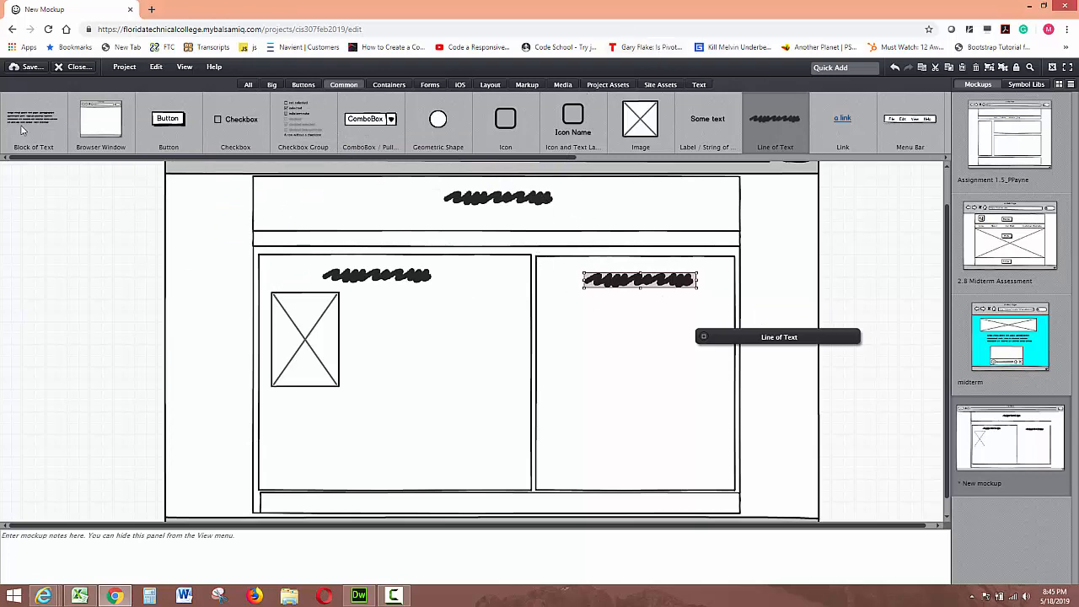
left_click(23, 67)
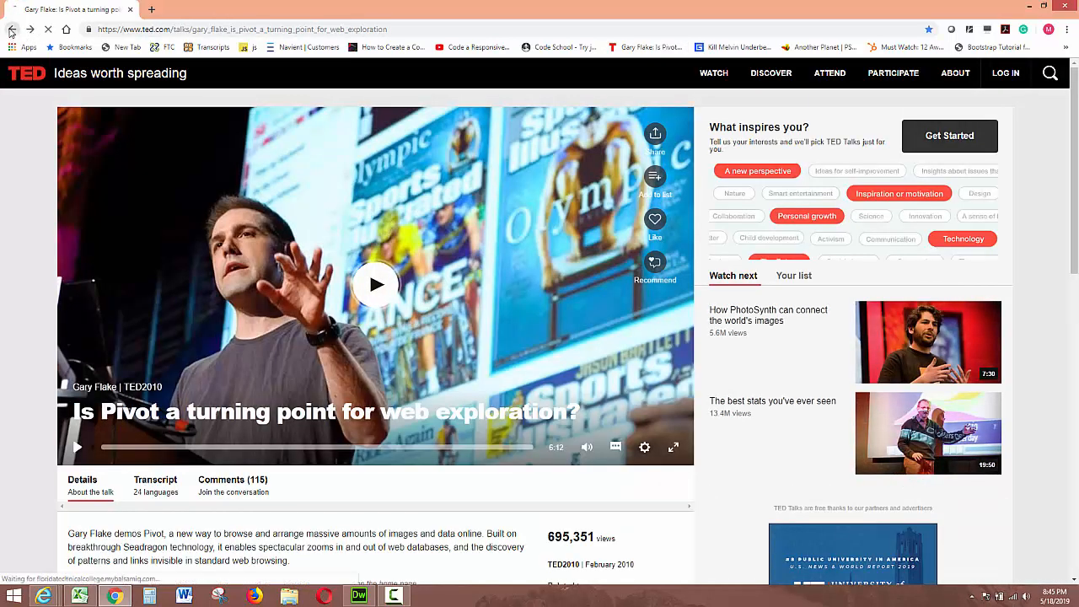
key("alt+Left")
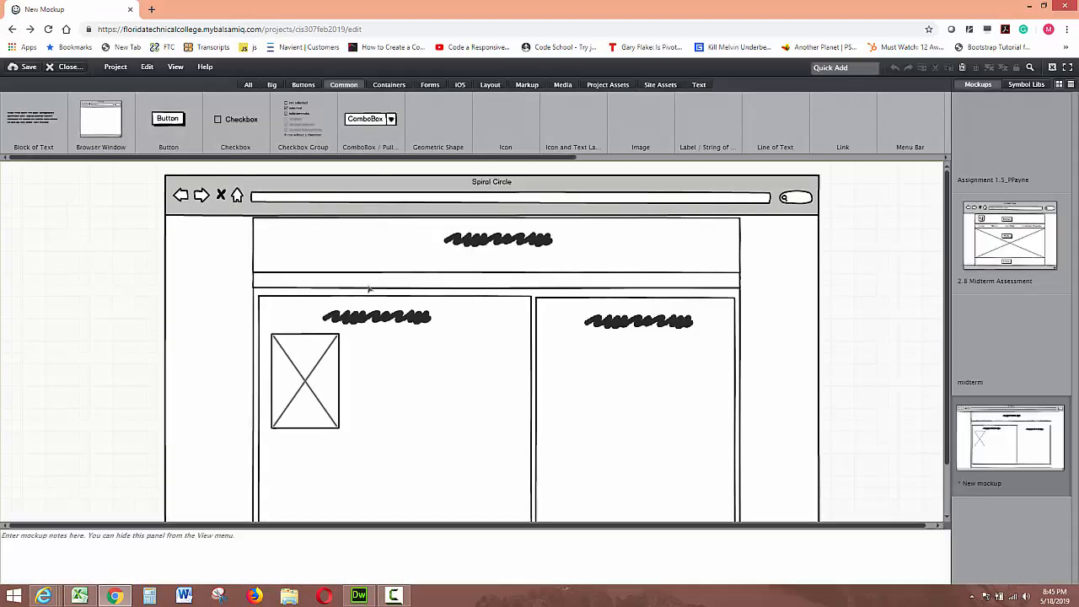
Step: Save the mockup under the name Spiral Circle
left_click(27, 67)
left_click(425, 273)
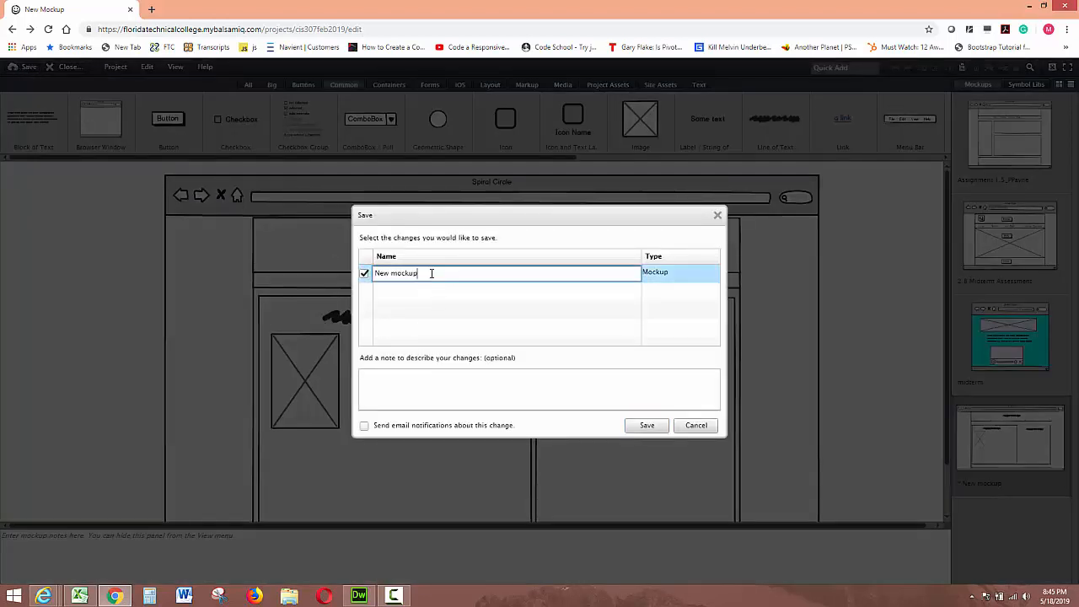
left_click_drag(421, 273, 317, 287)
type("Spiral Circle")
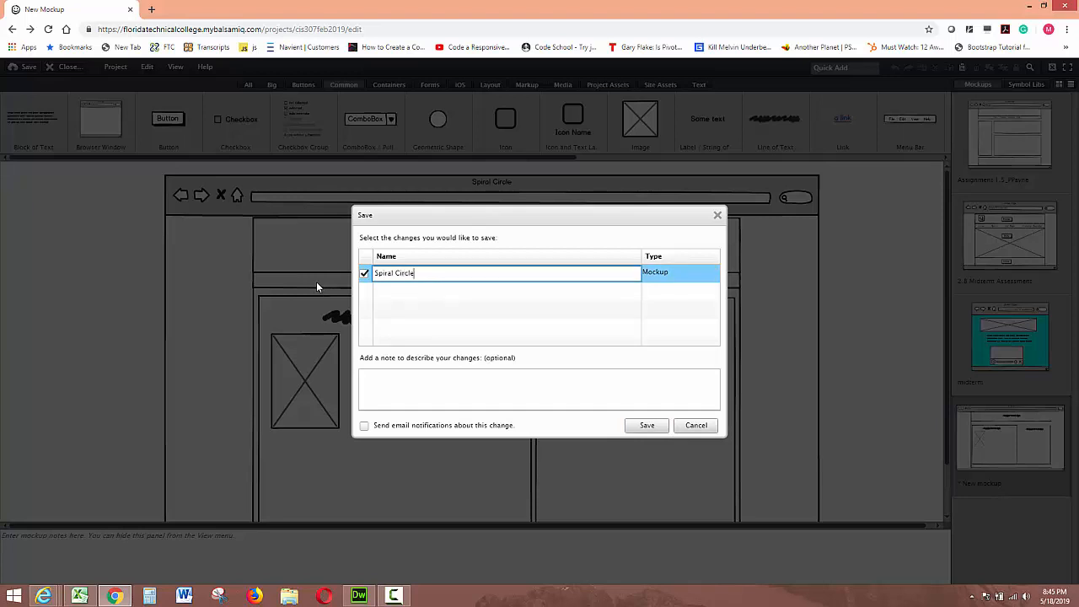
left_click(647, 425)
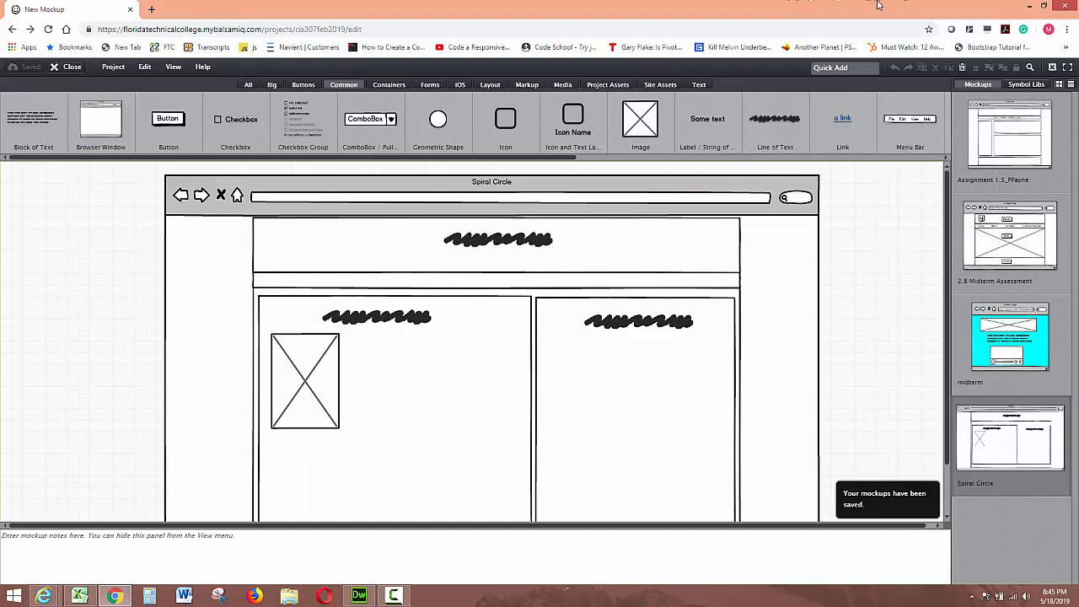
Step: Examine the images folder inside the Spiral Circle project folder on the desktop
left_click(1028, 7)
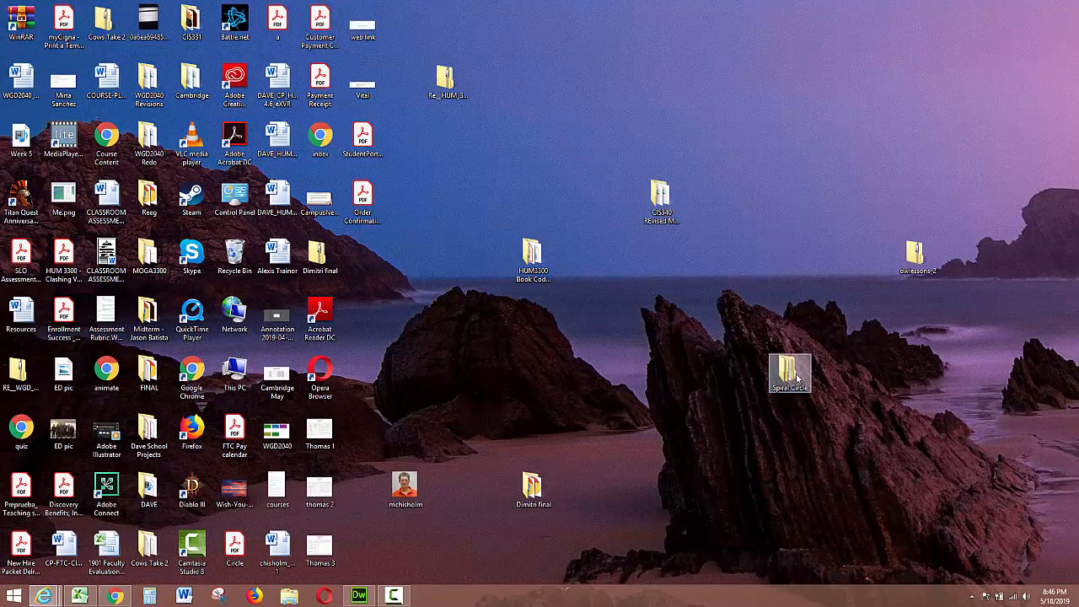
left_click_drag(779, 384, 767, 70)
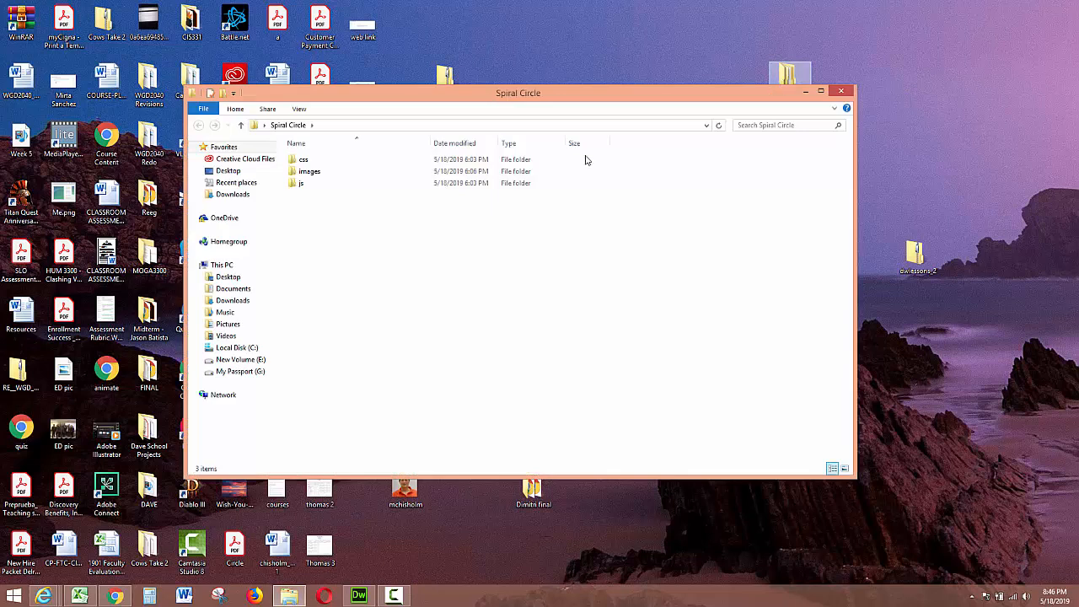
left_click(305, 172)
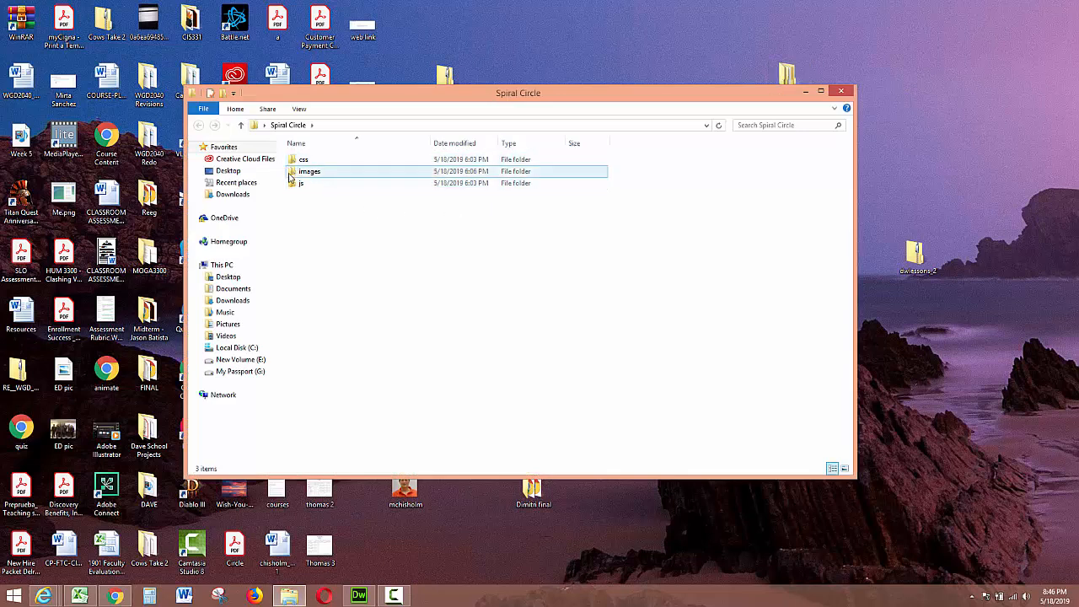
double_click(308, 174)
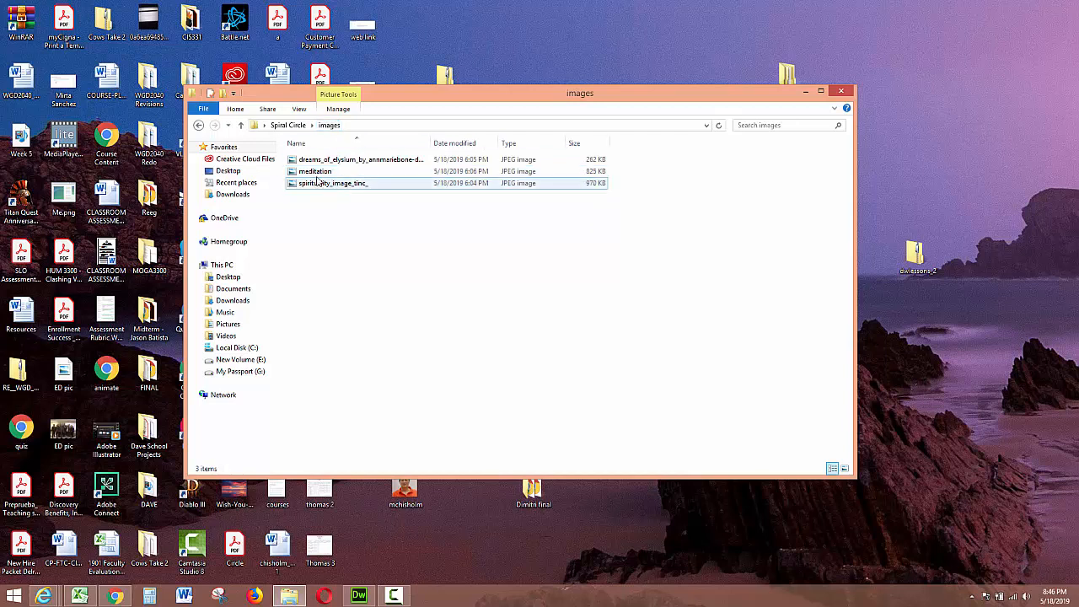
left_click(240, 125)
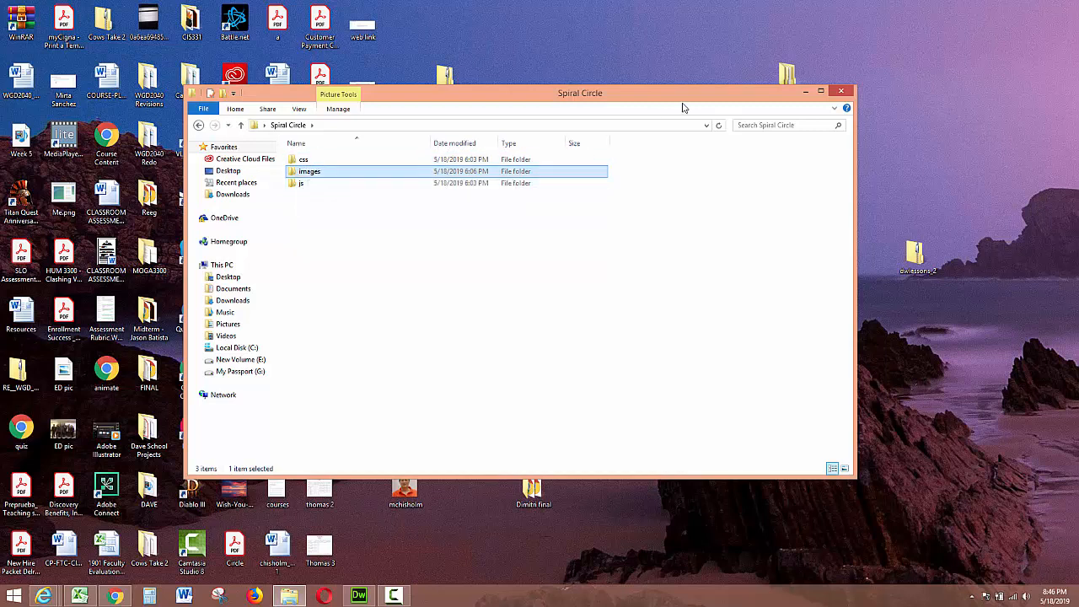
left_click(840, 90)
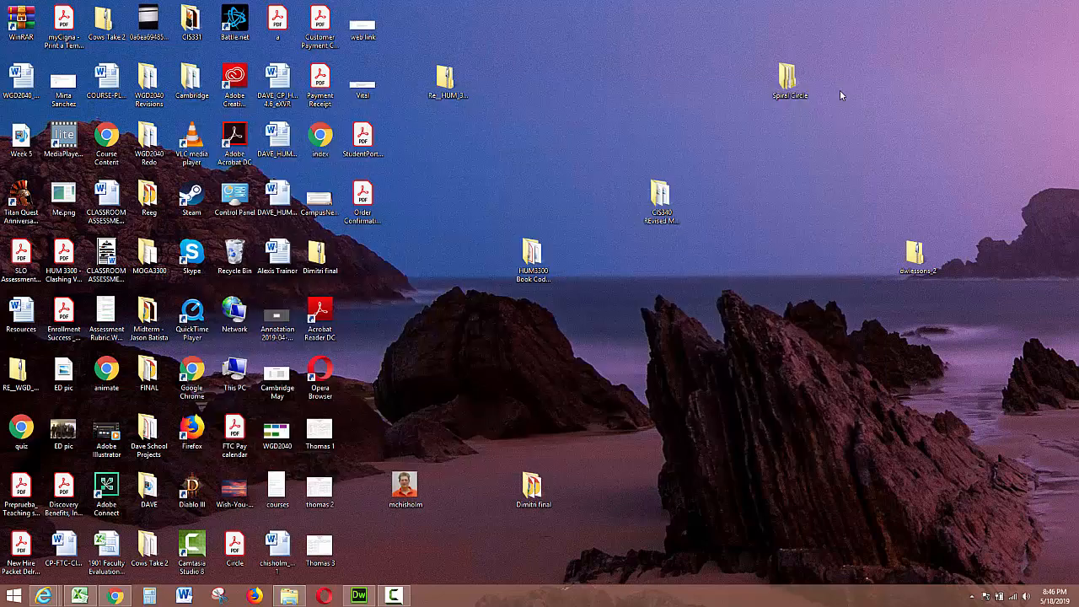
left_click_drag(769, 90, 601, 354)
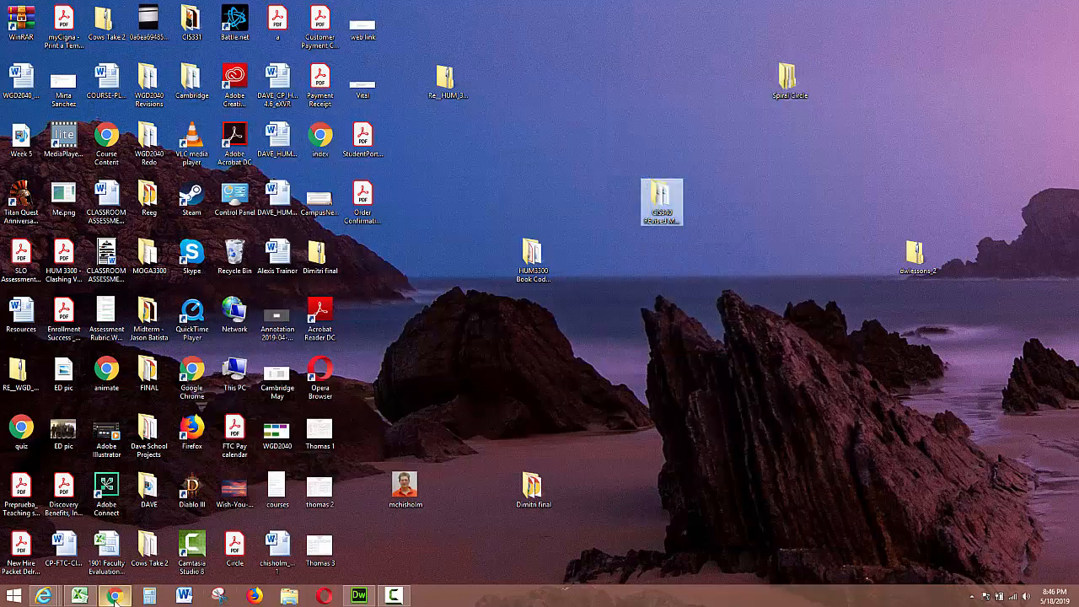
Step: Switch back to the browser, open a new tab and search for adobe color
left_click(115, 596)
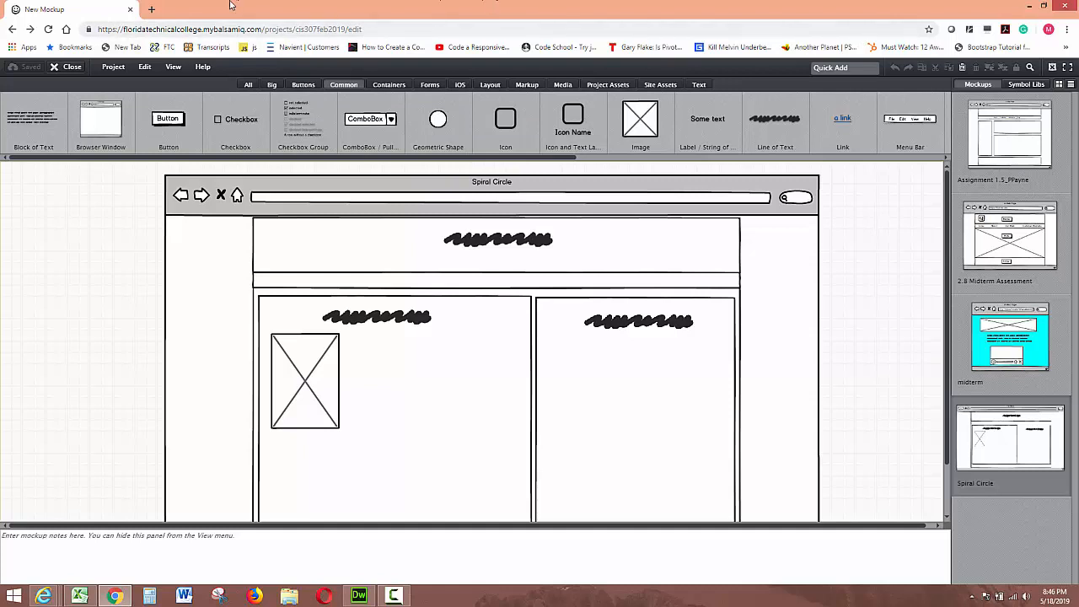
left_click(150, 14)
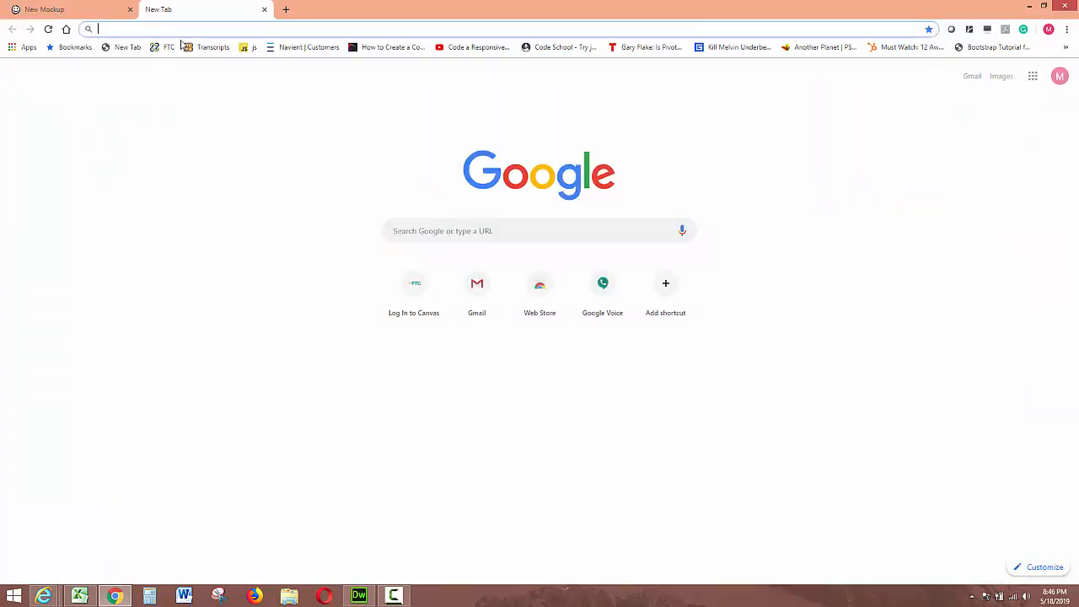
type("abobe clor")
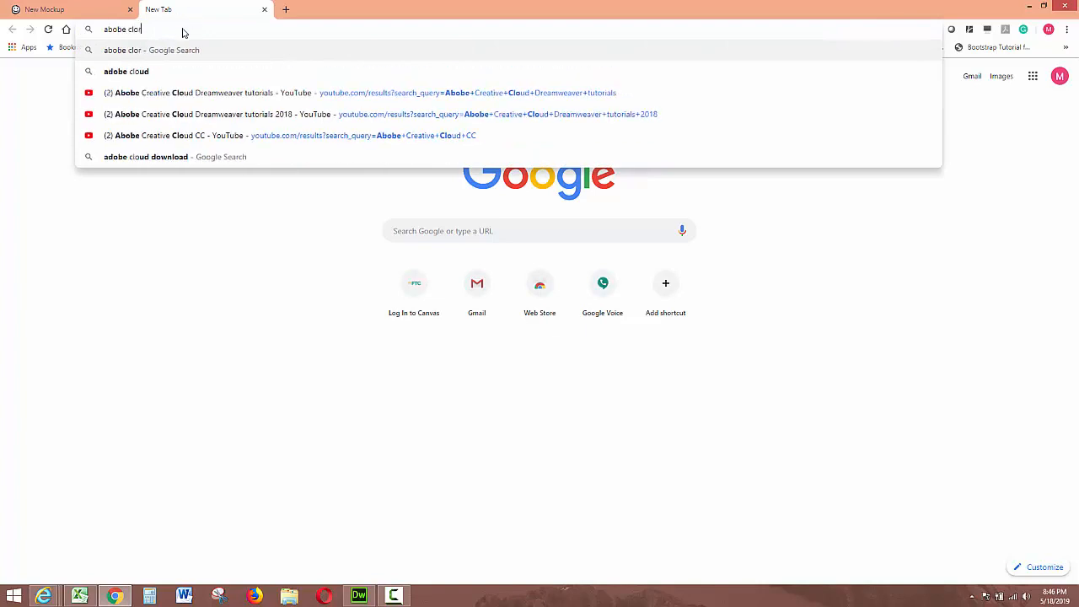
type("o")
type("or")
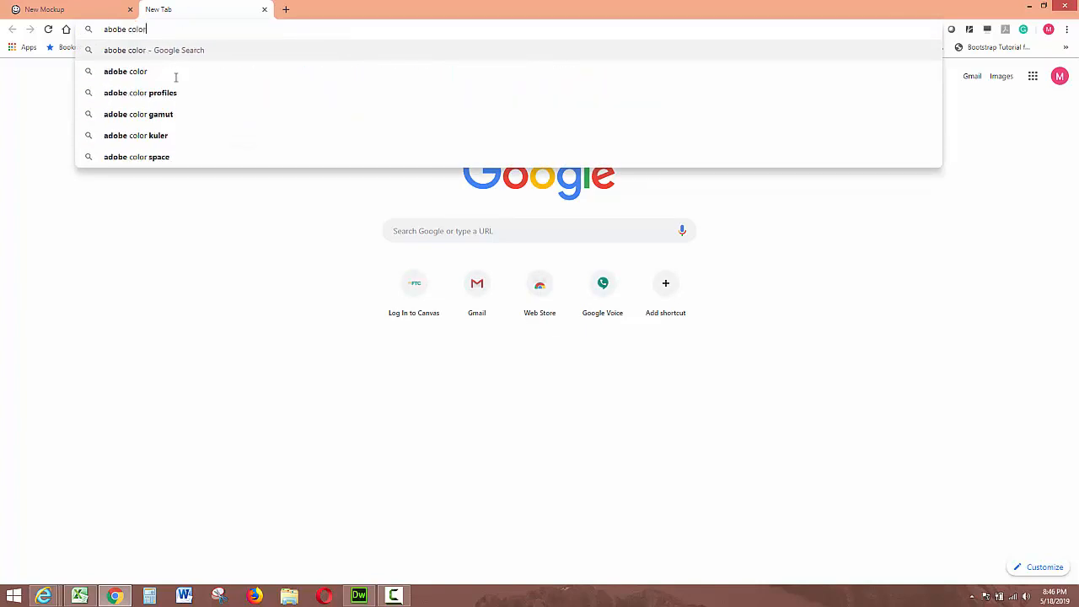
key("Return")
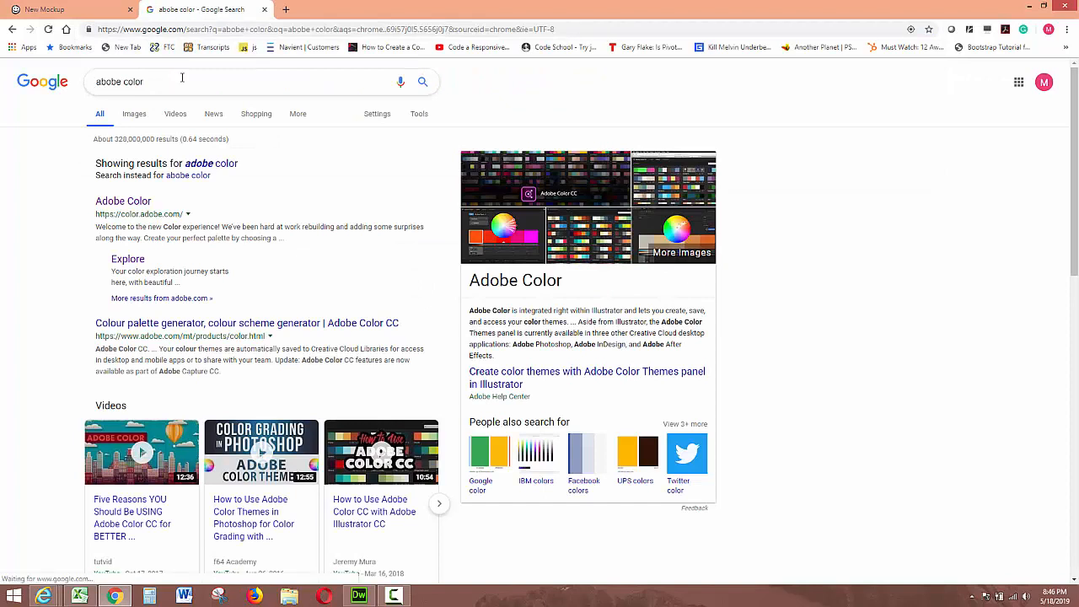
Step: Open the Adobe Color site and review the themes saved in the Downloads library
left_click(133, 203)
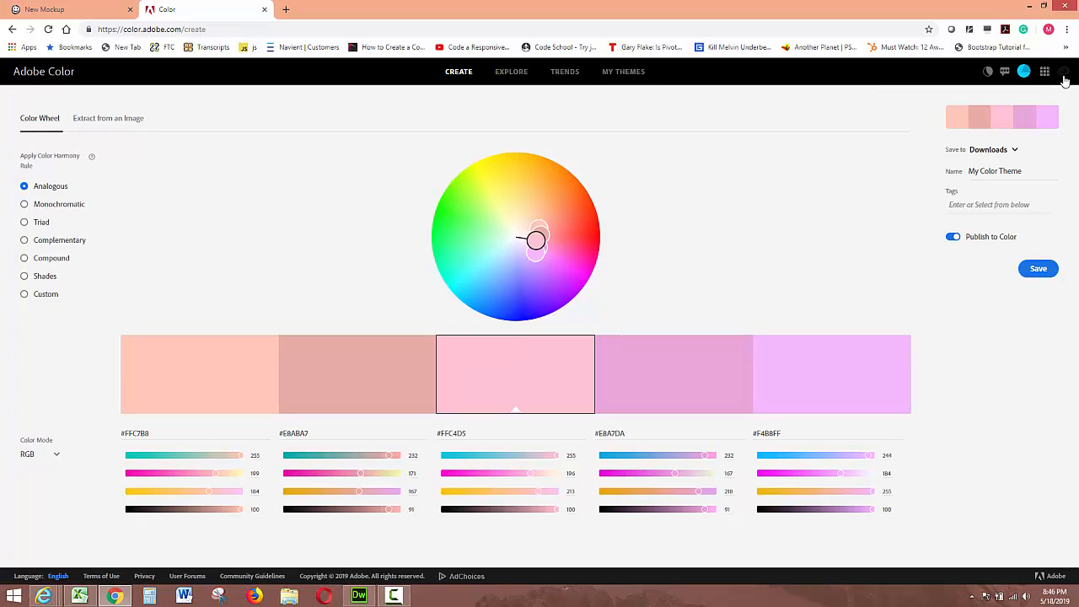
left_click(640, 76)
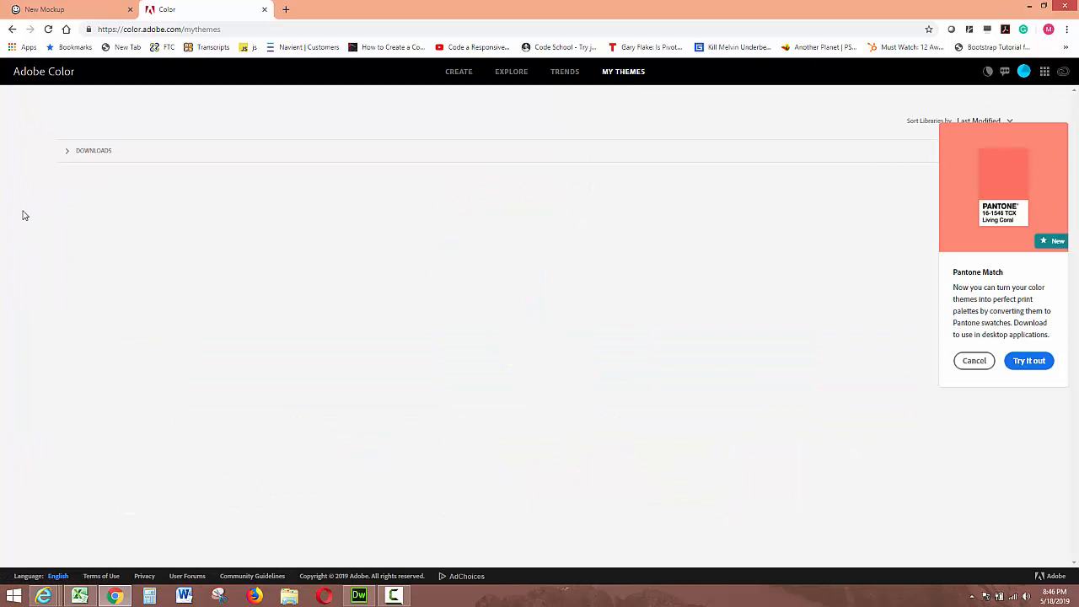
left_click(95, 154)
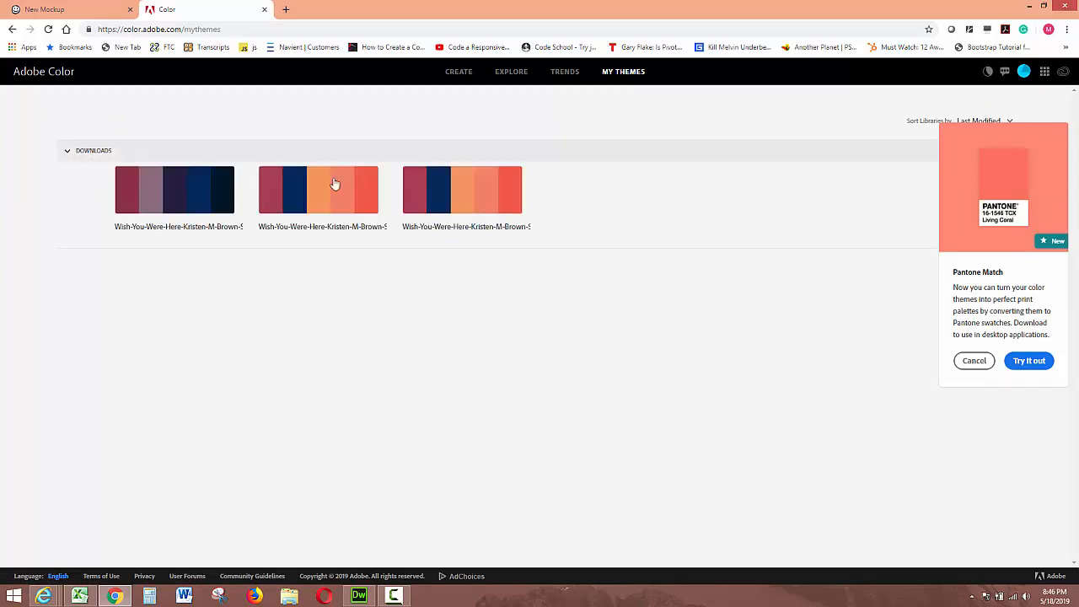
left_click(457, 72)
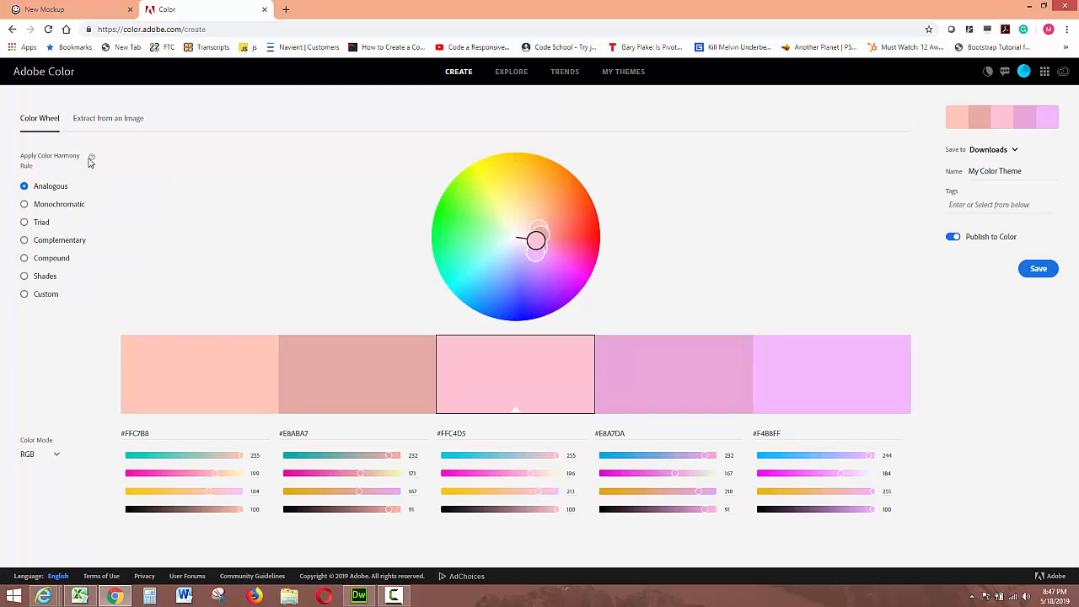
Step: Extract a color theme from the spirituality_image_tinc_ image in Spiral Circle's images folder and save it to Downloads
left_click(92, 126)
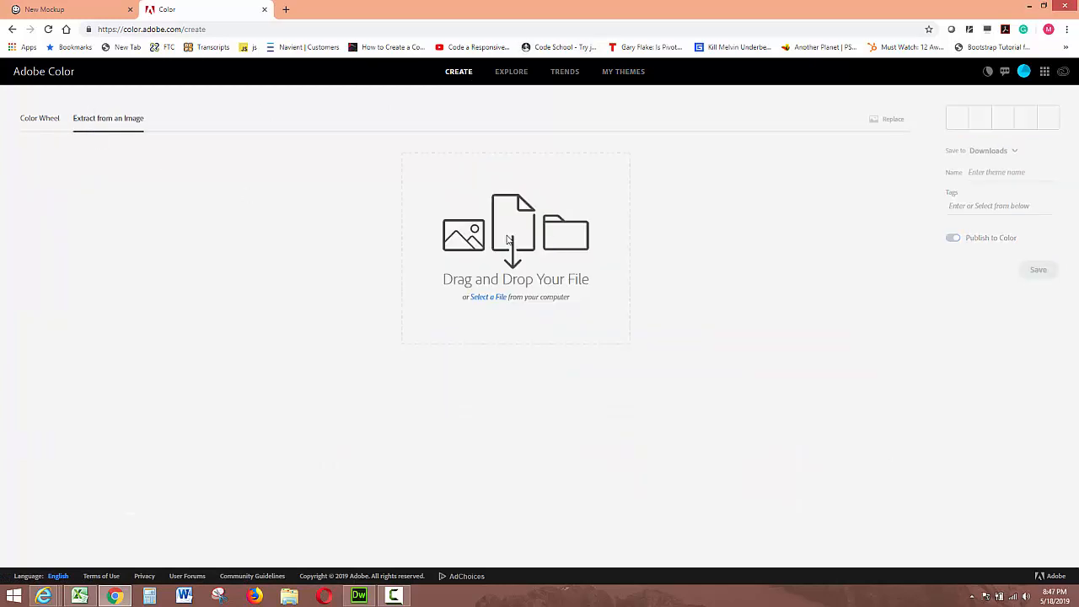
left_click(494, 298)
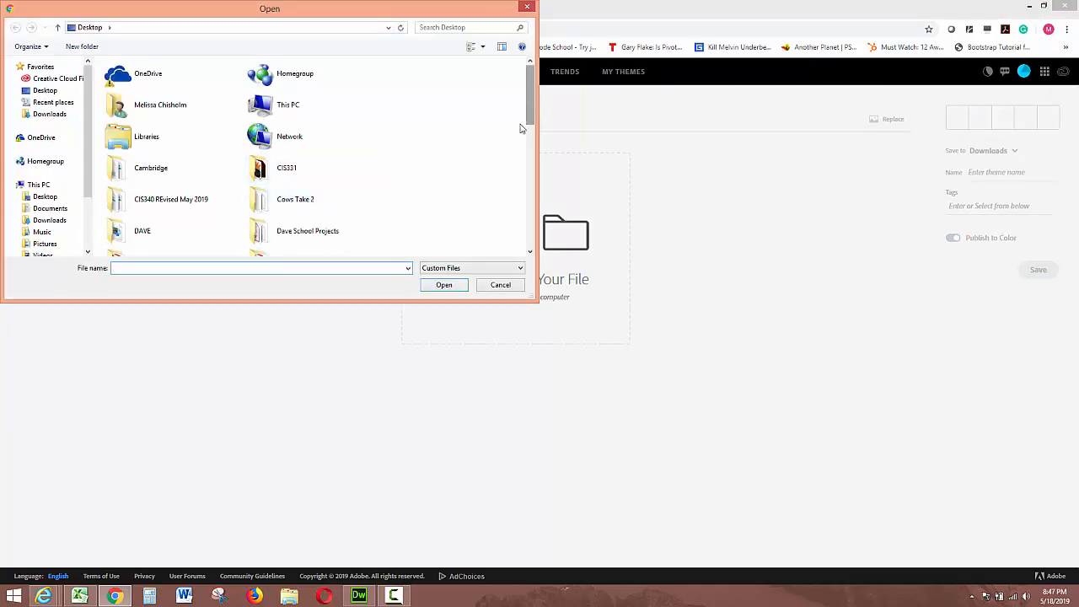
left_click_drag(520, 128, 529, 156)
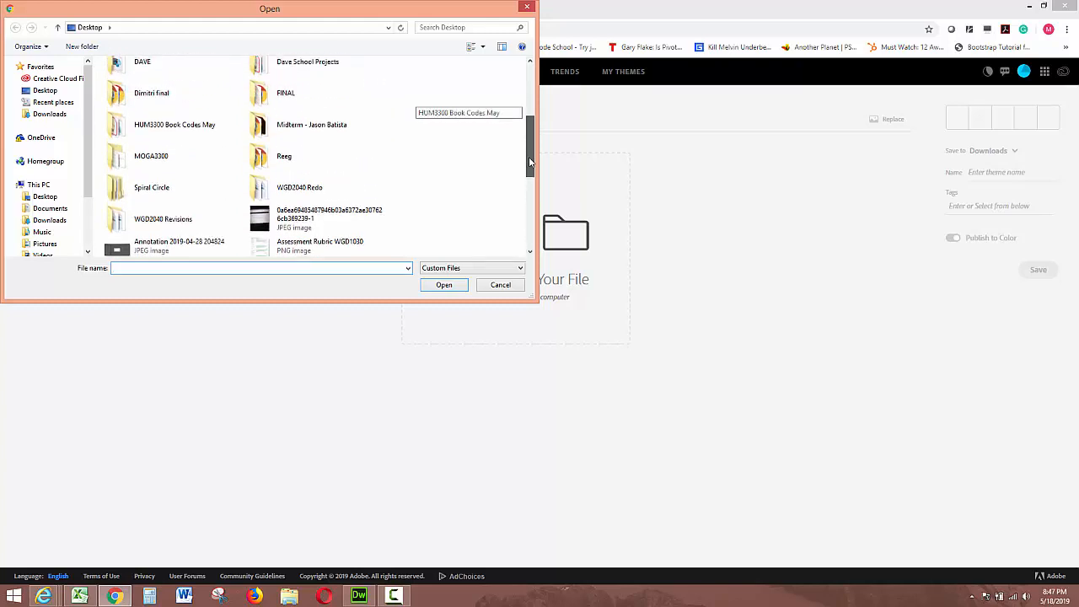
double_click(149, 196)
double_click(126, 91)
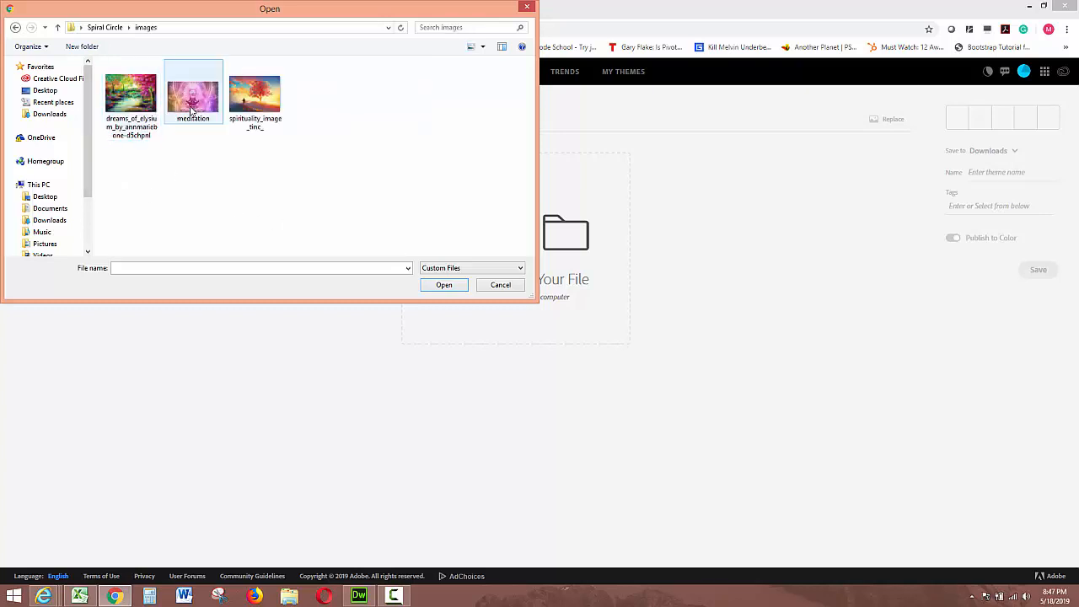
left_click(257, 98)
left_click(447, 286)
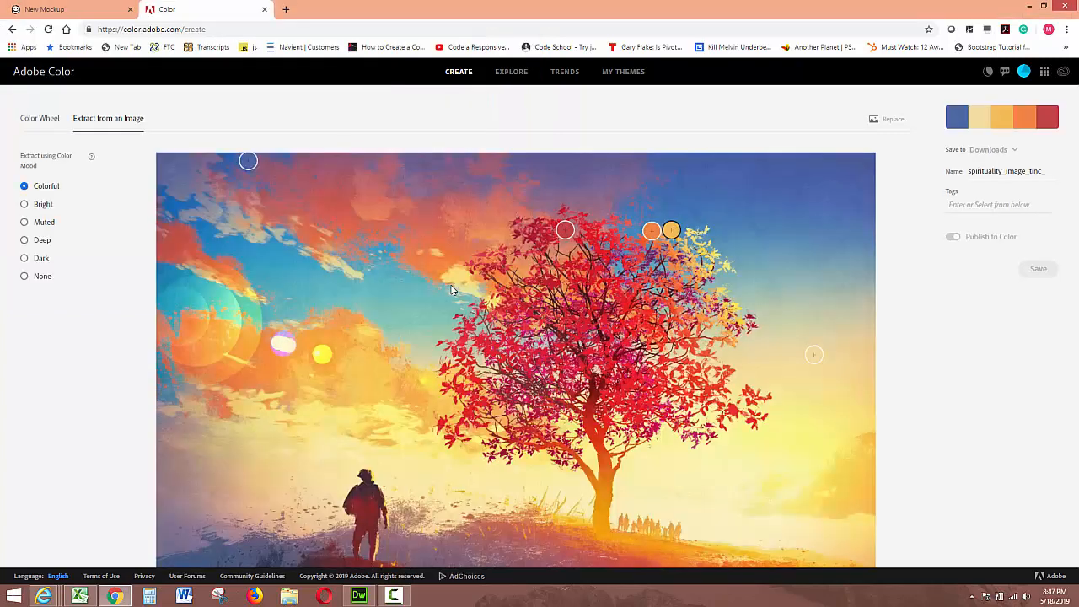
scroll(460, 277, "down", 1)
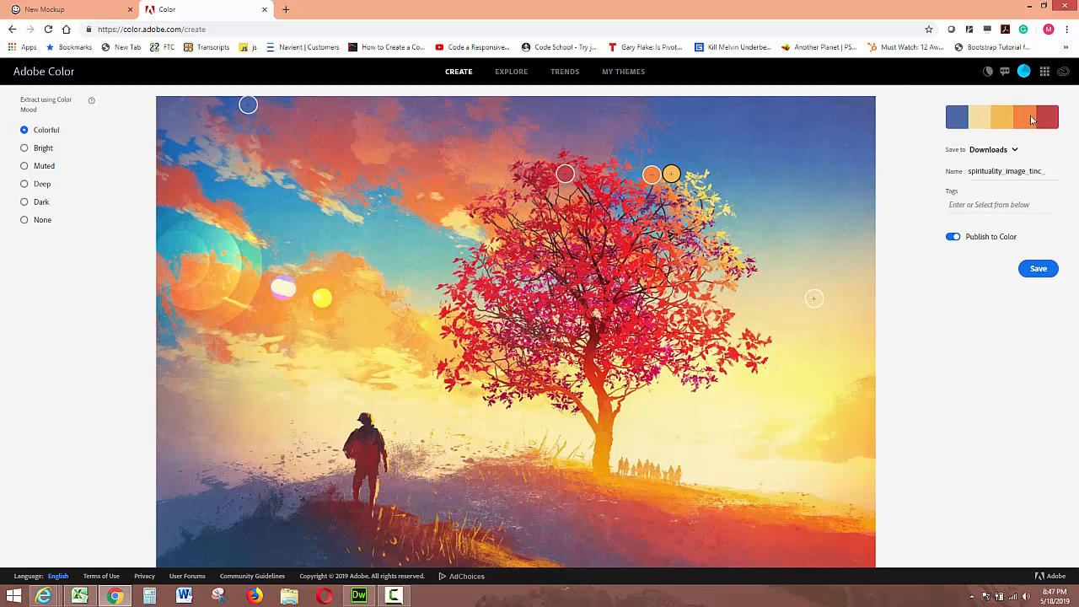
left_click(1036, 273)
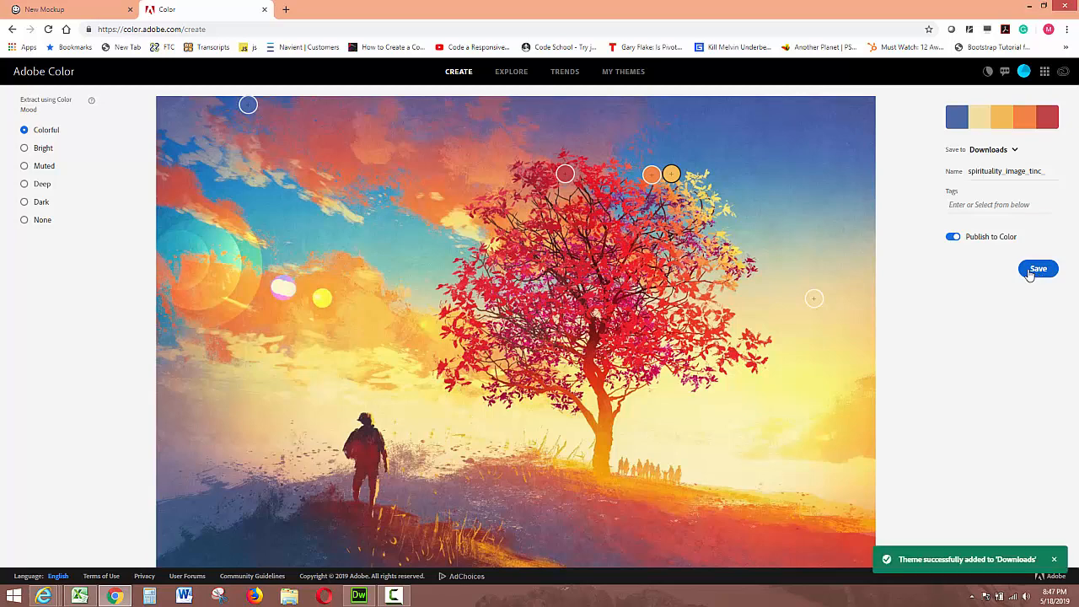
Step: Try the Bright and Muted extraction moods before returning to Colorful
left_click(25, 148)
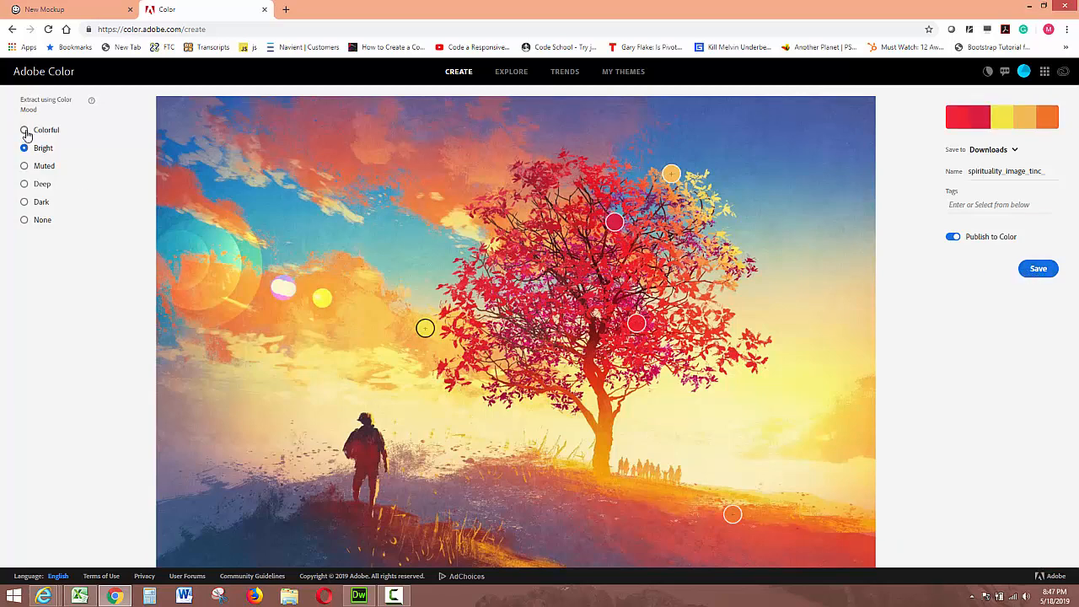
left_click(25, 130)
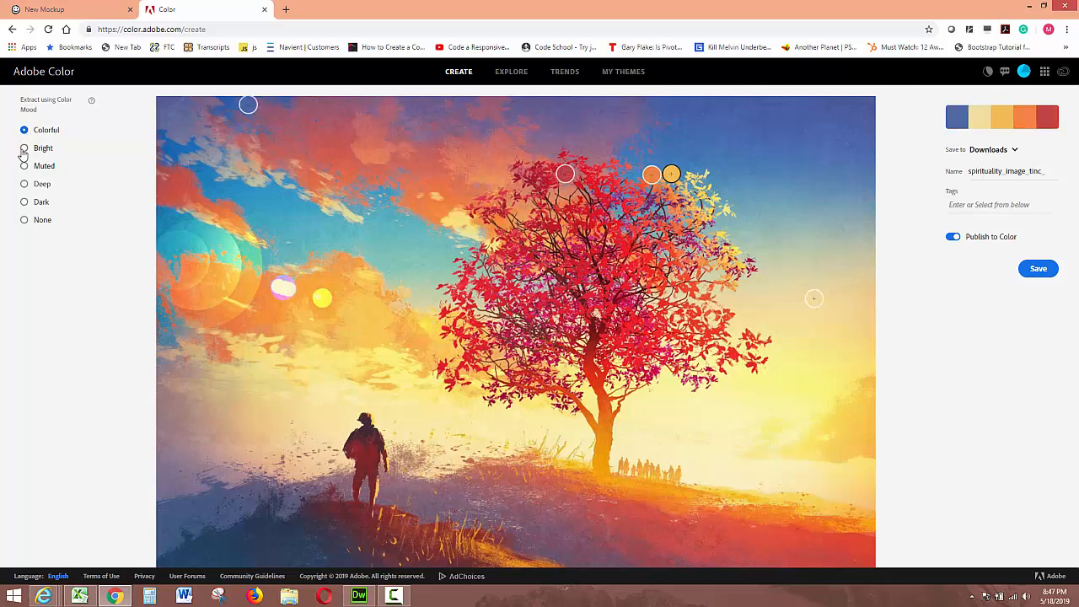
left_click(24, 150)
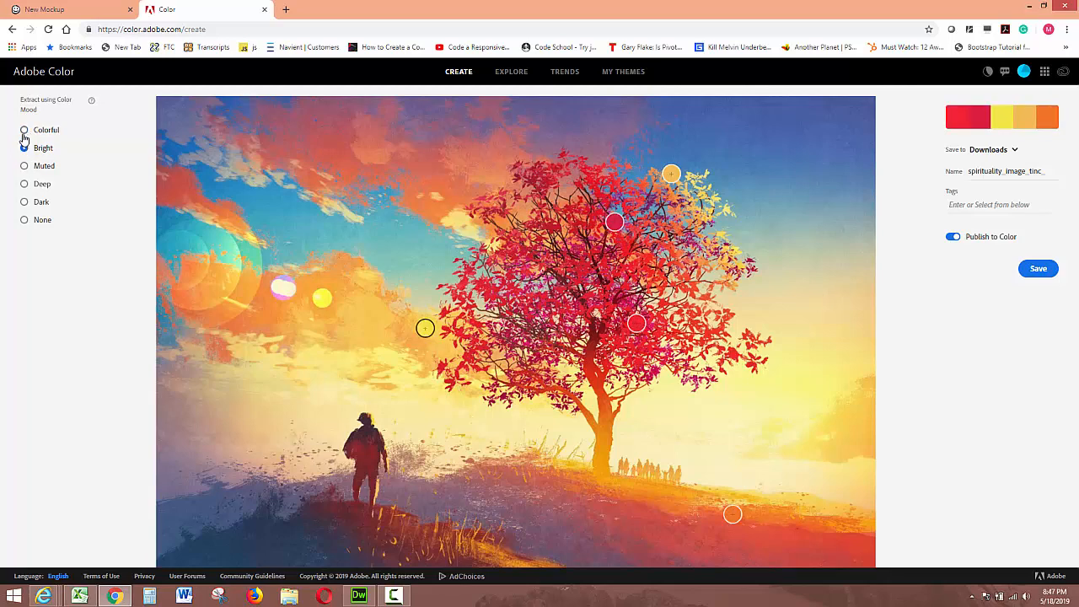
left_click(24, 131)
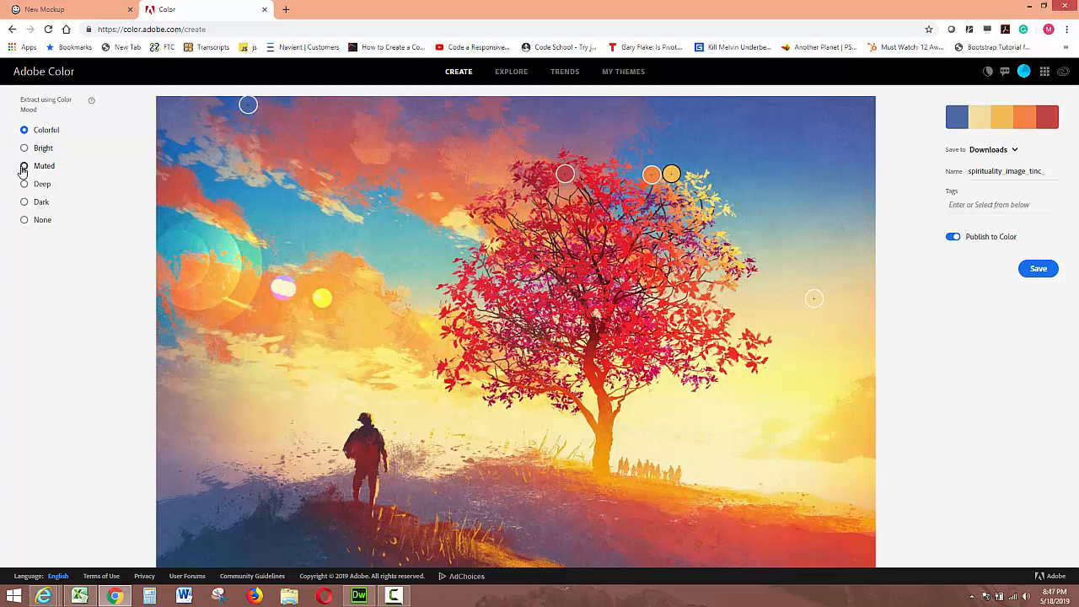
left_click(24, 166)
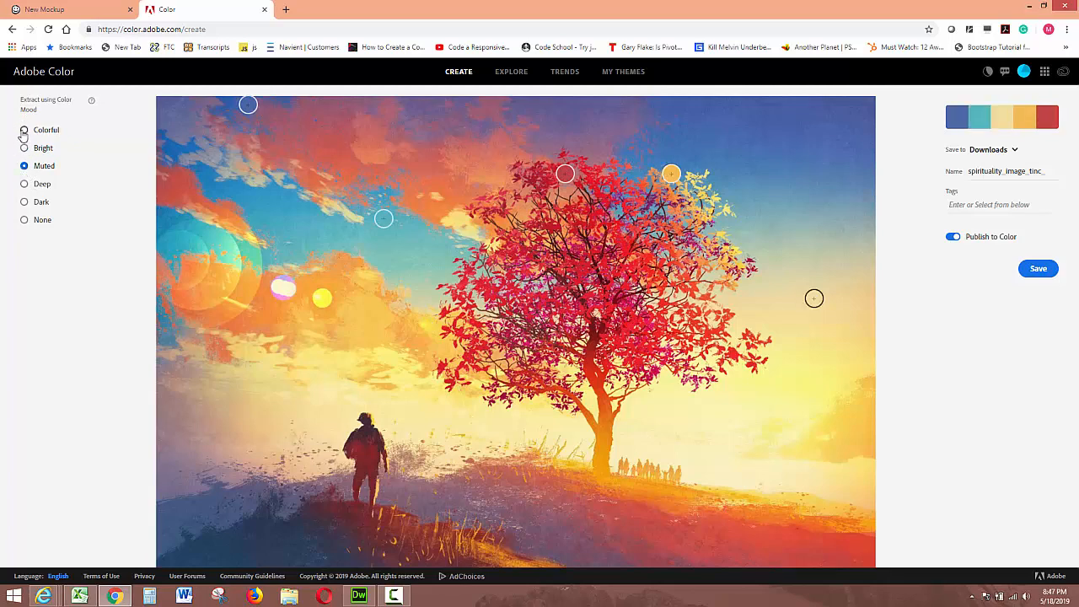
left_click(23, 131)
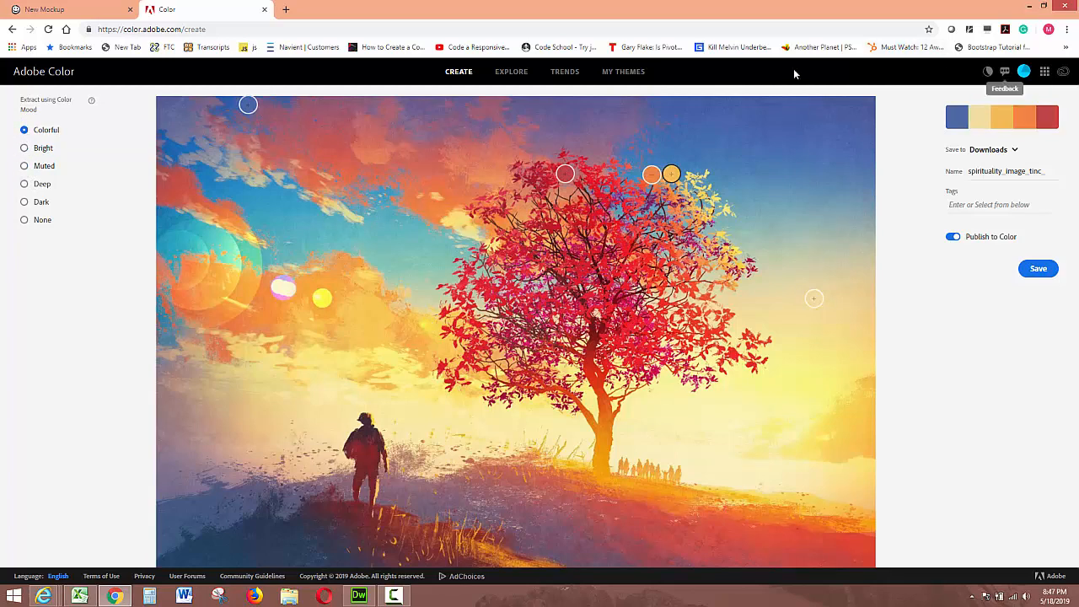
Step: Open the saved spirituality_image_tinc_ theme from My Themes to view its color codes
left_click(622, 72)
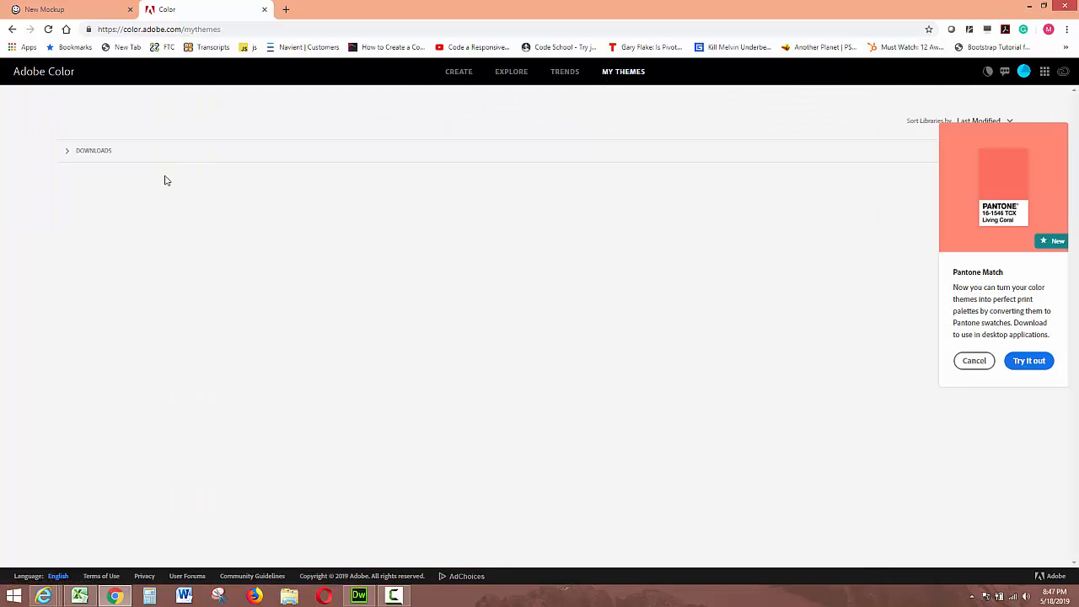
left_click(91, 151)
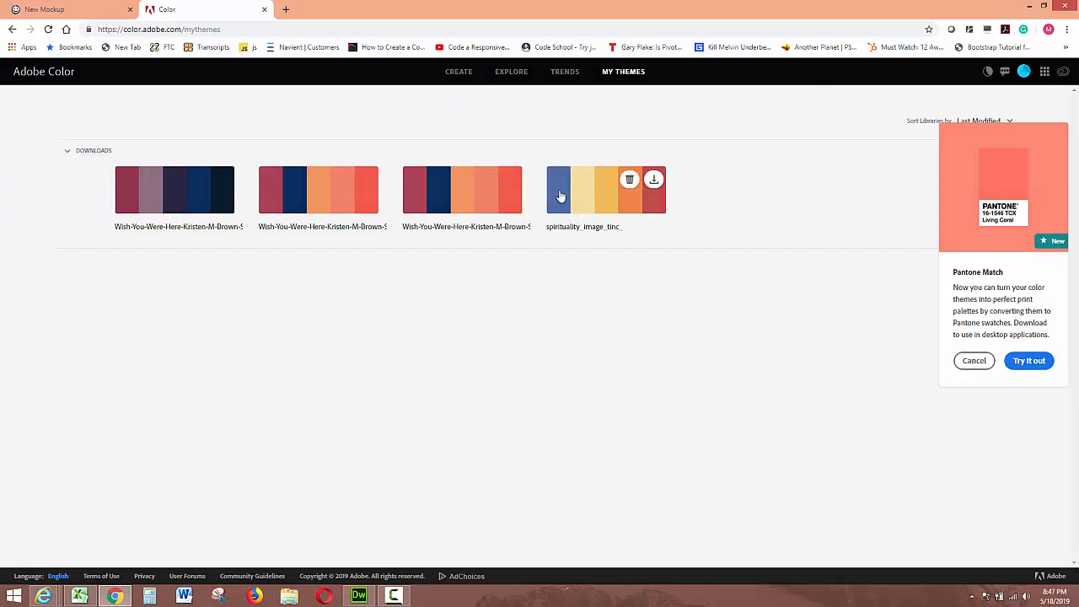
left_click(559, 195)
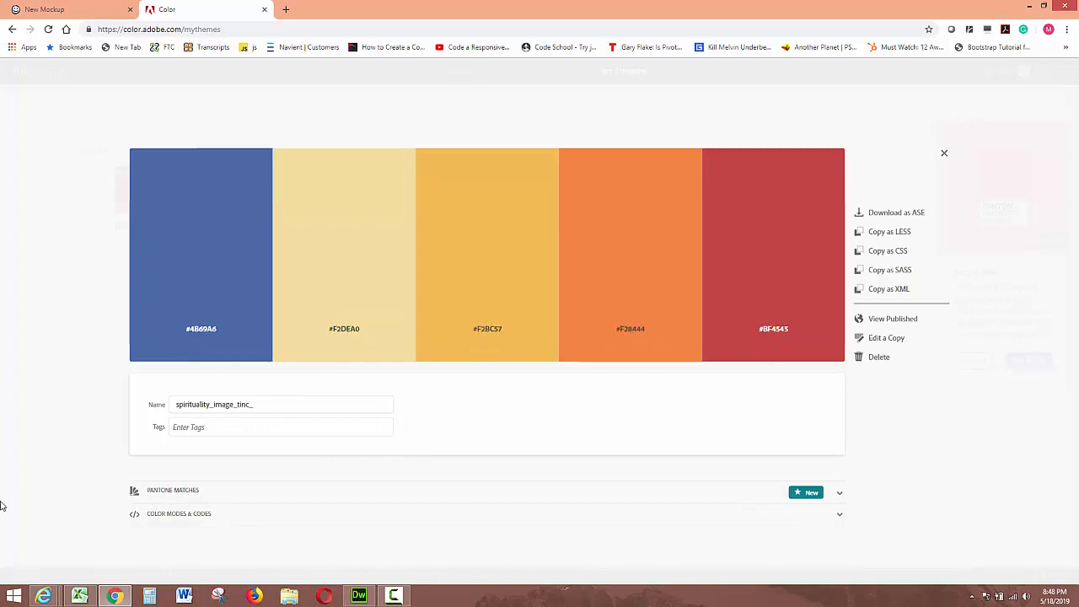
Step: Capture a snip of the theme's color swatches and hex codes with the Snipping Tool
left_click(219, 596)
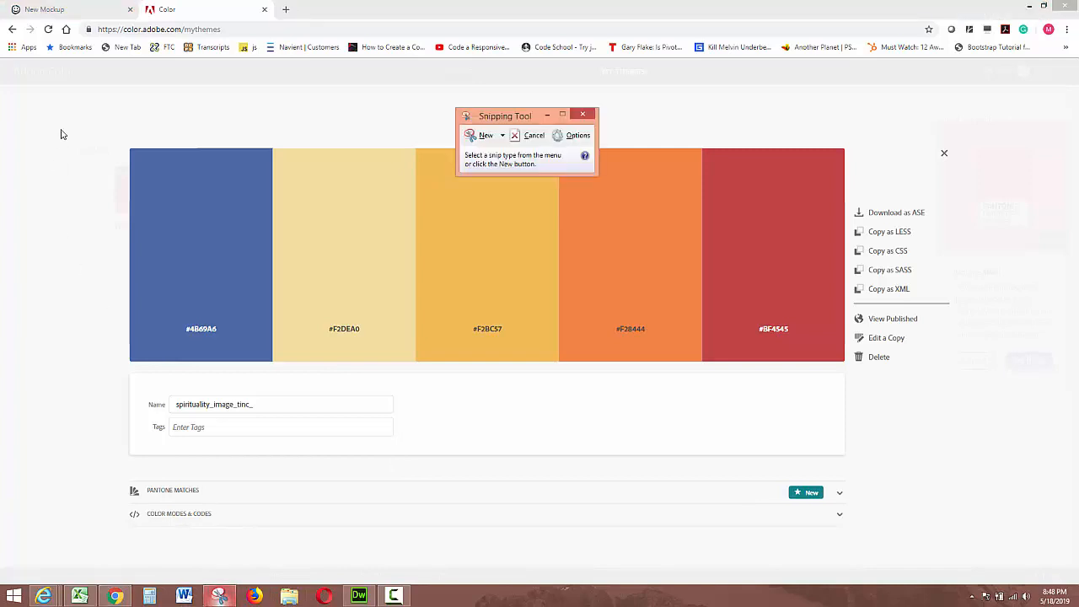
left_click(476, 136)
left_click_drag(107, 125, 876, 431)
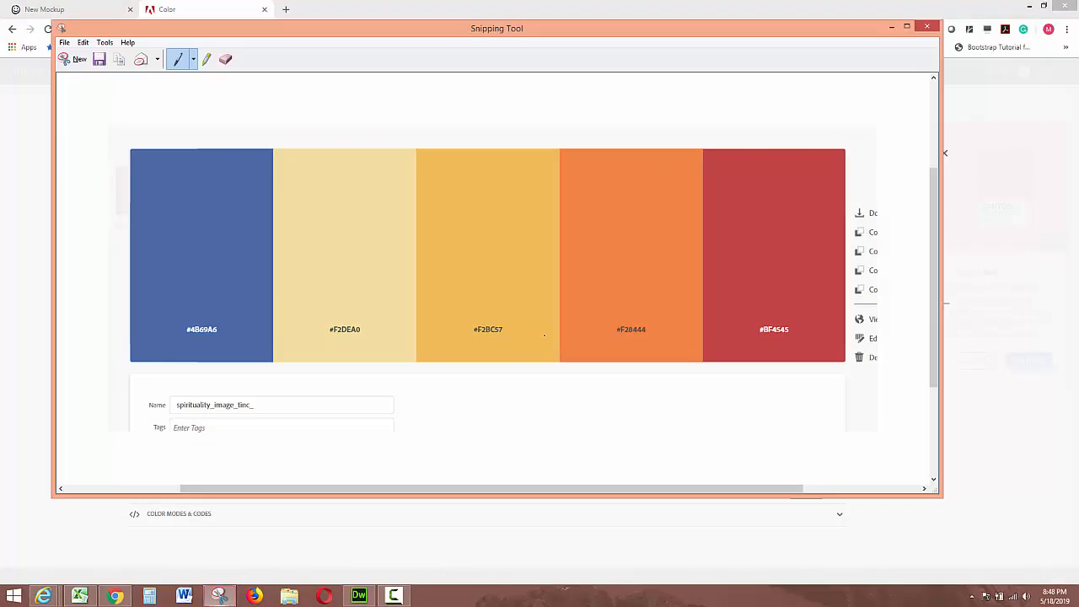
Step: Save the snip as color.PNG in the Spiral Circle folder and close the Snipping Tool
left_click(64, 42)
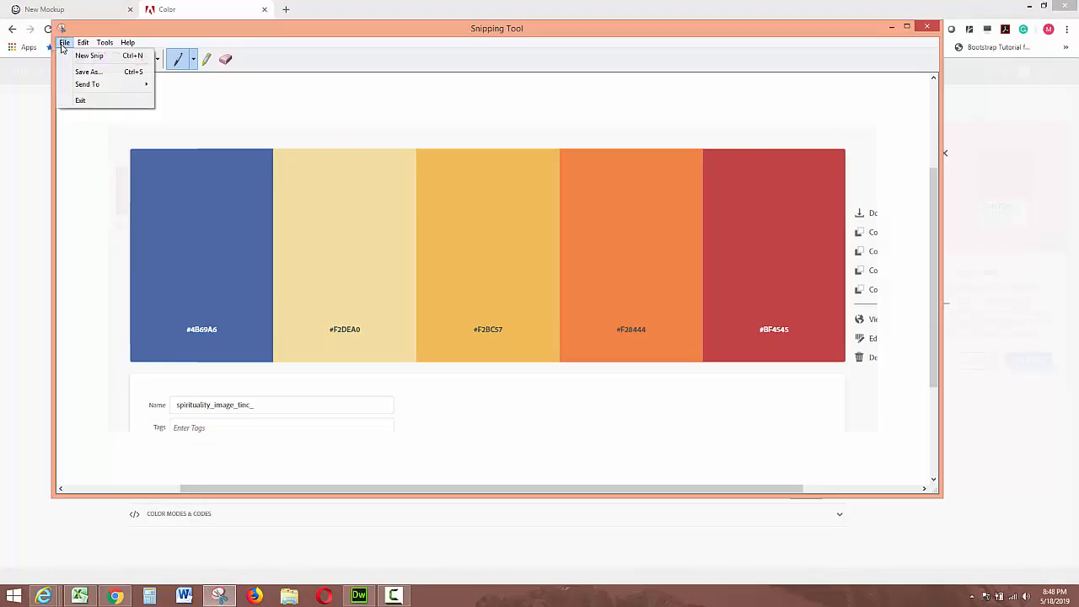
left_click(86, 72)
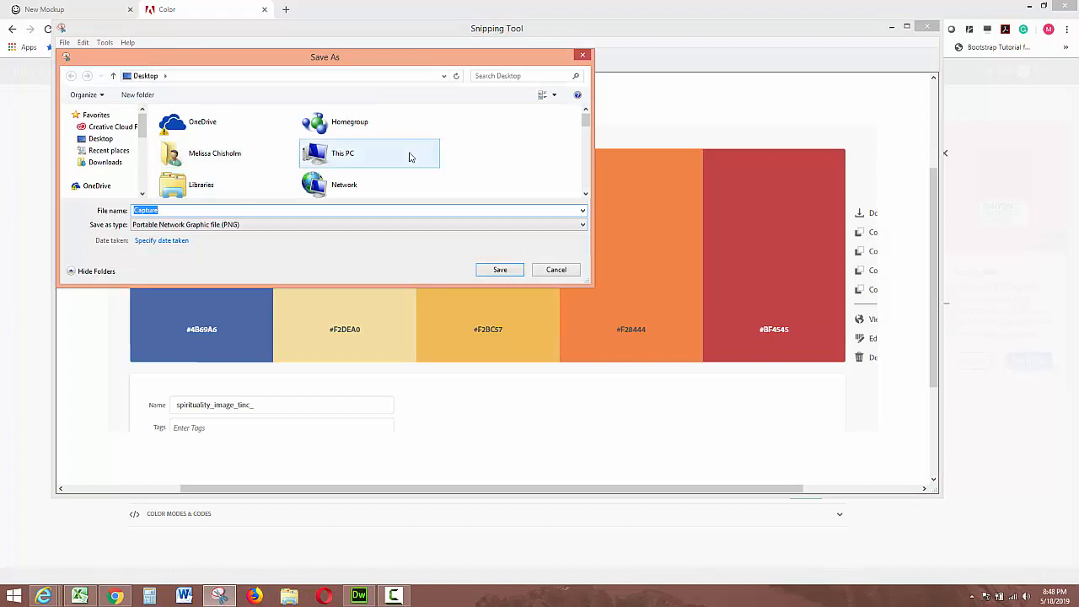
left_click_drag(585, 124, 584, 161)
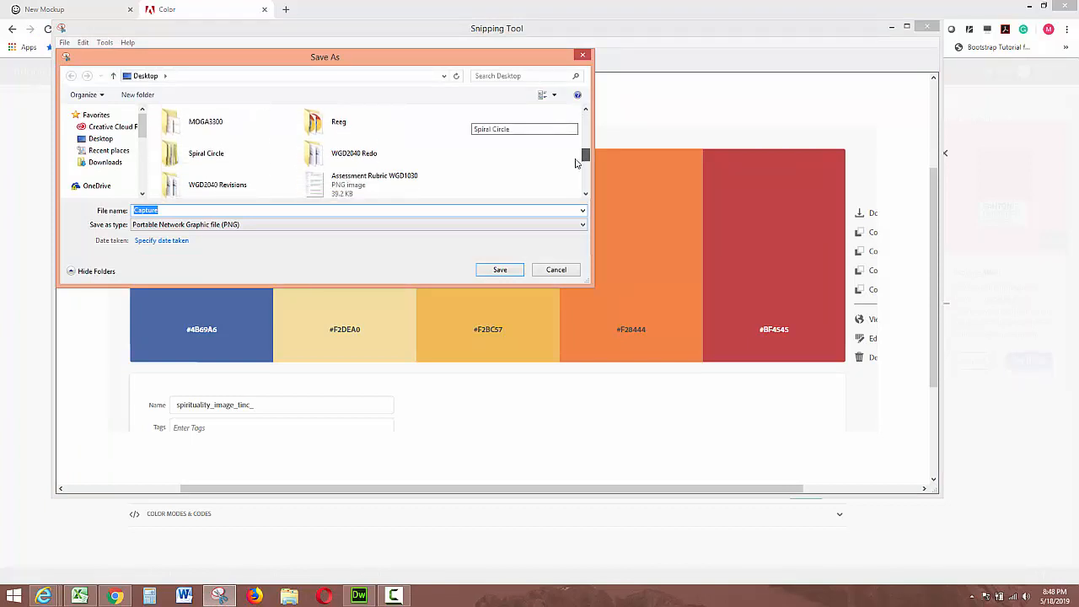
double_click(211, 168)
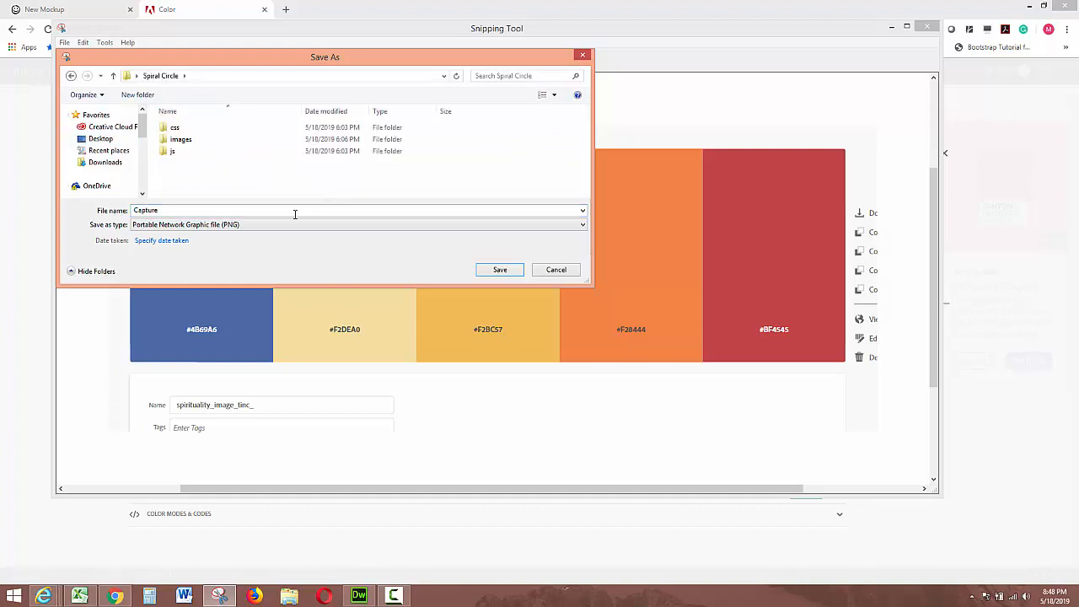
double_click(165, 209)
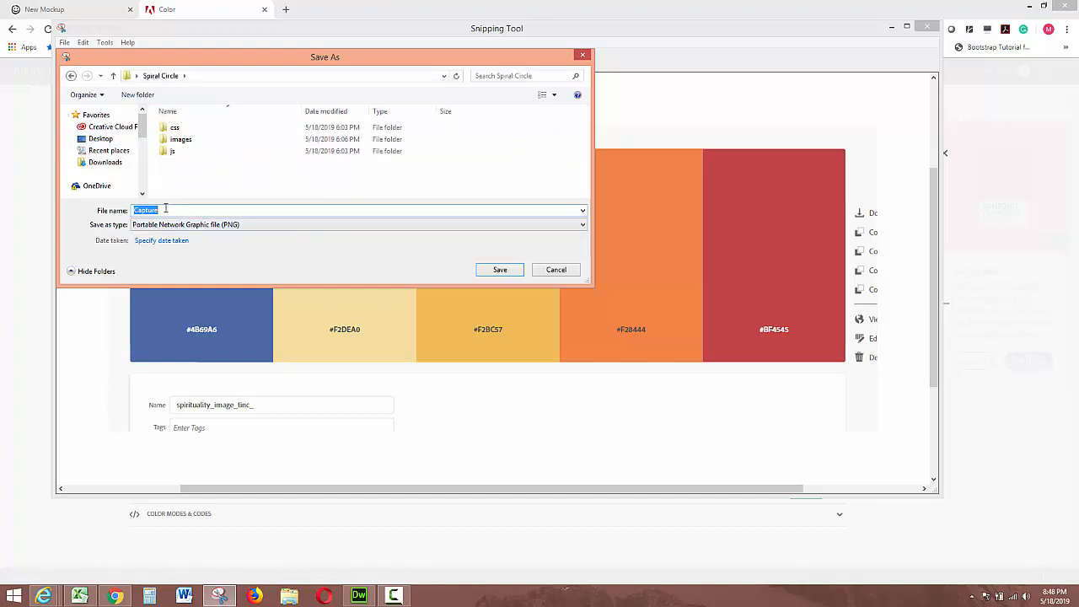
type("color")
left_click(502, 276)
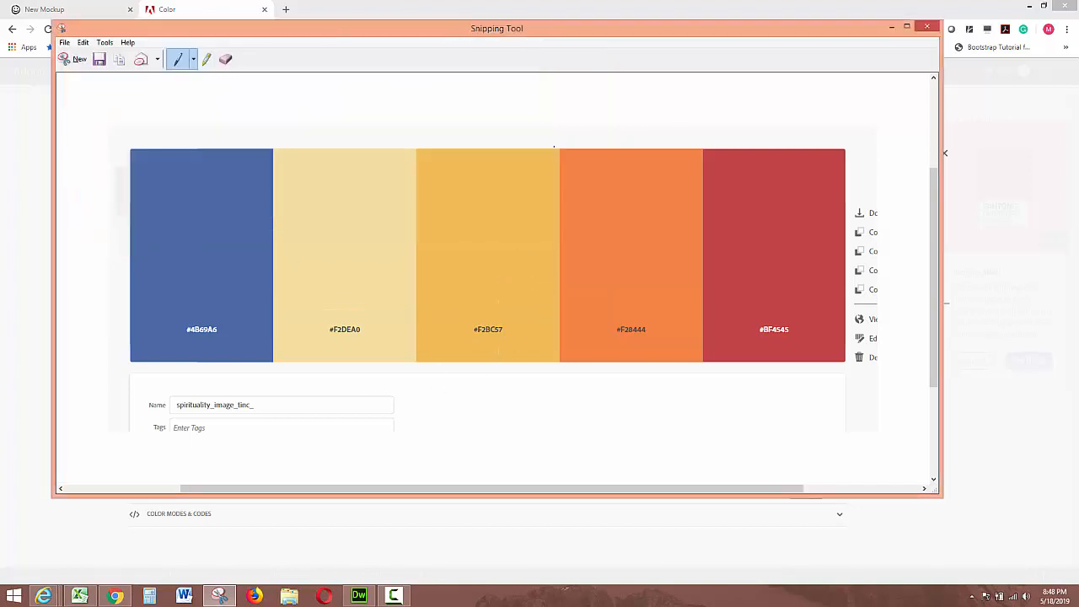
left_click(925, 30)
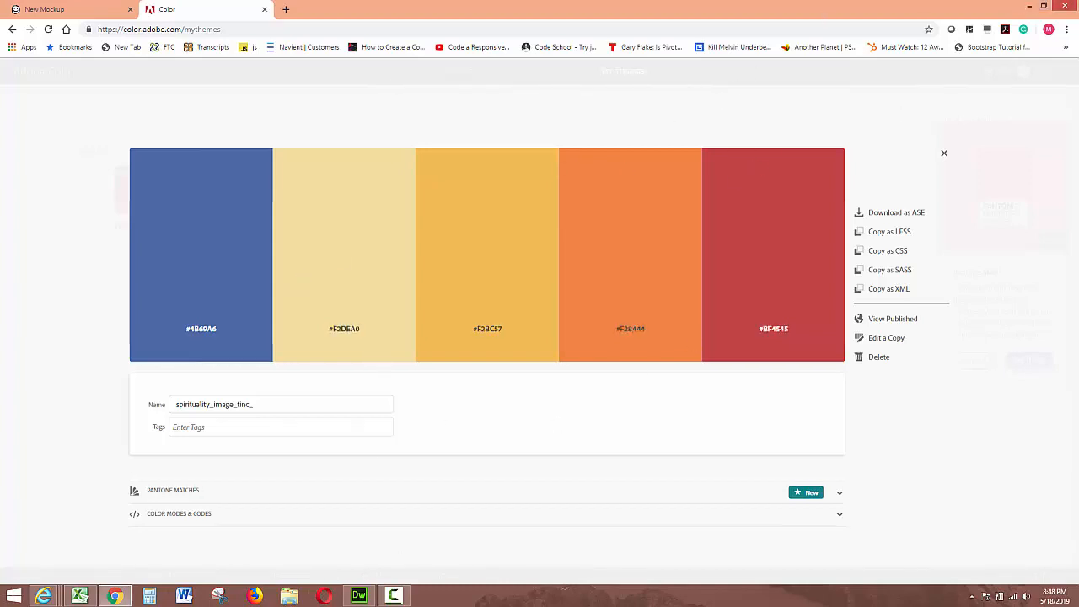
Step: Switch to Dreamweaver and close the Untitled-1 document without saving changes
left_click(358, 597)
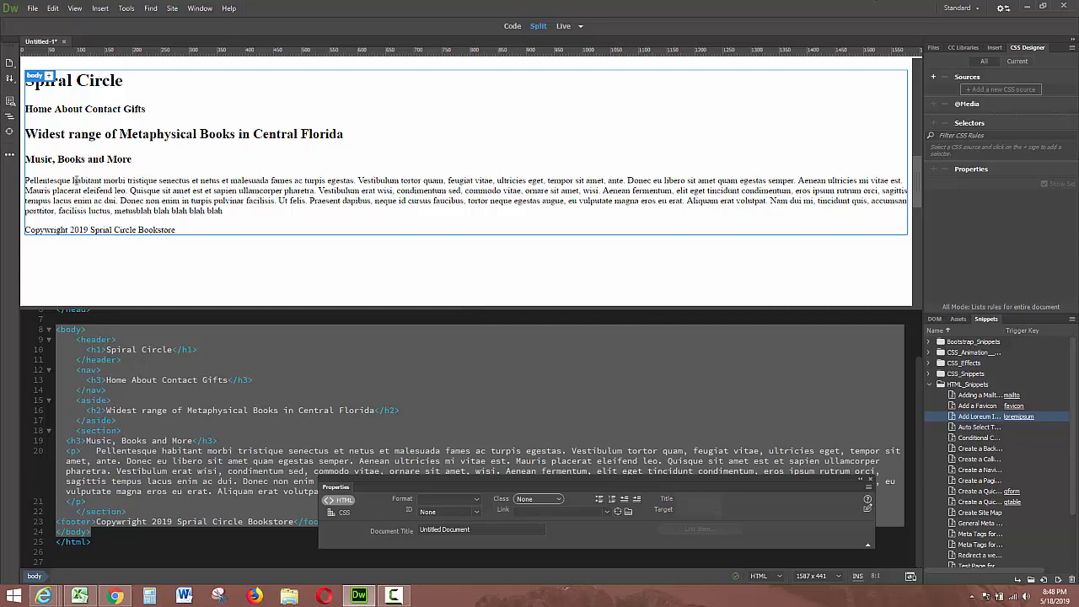
left_click(64, 41)
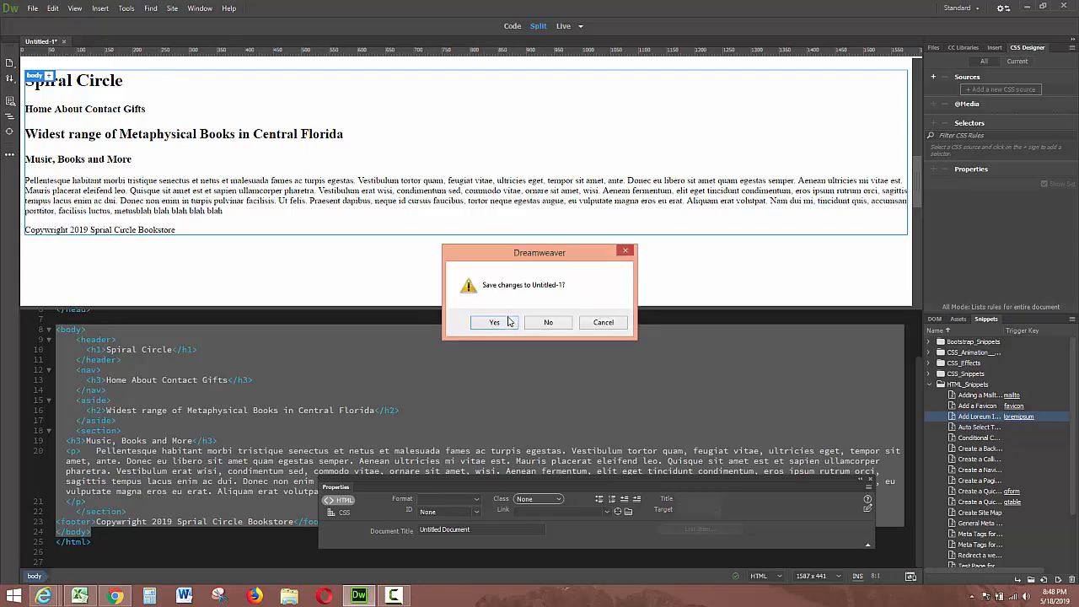
left_click(556, 329)
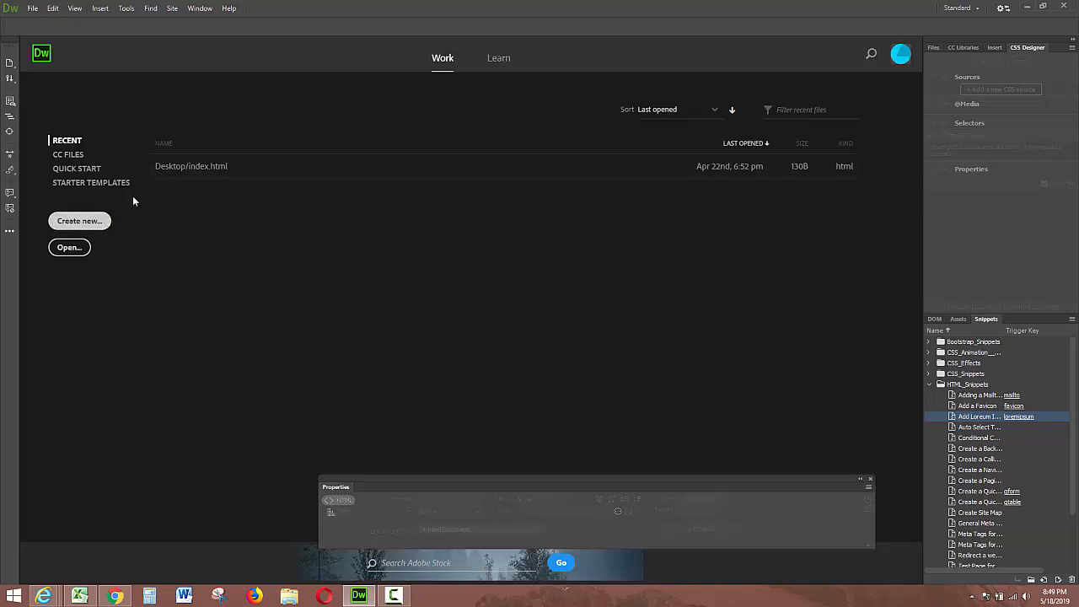
Step: Start a new site and set its local site folder to the Spiral Circle folder on the Desktop
left_click(169, 10)
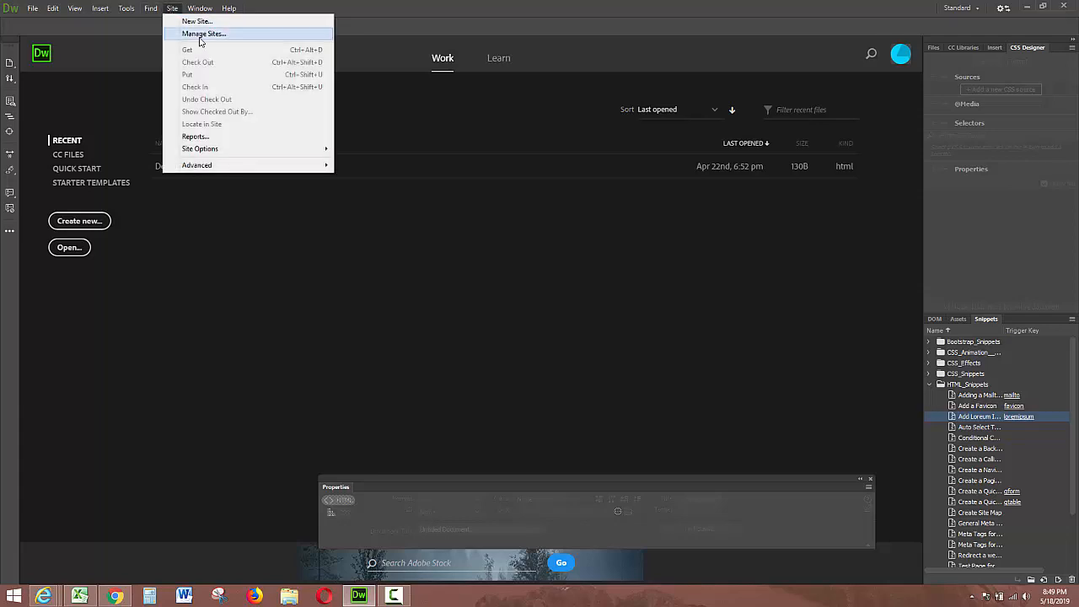
left_click(201, 34)
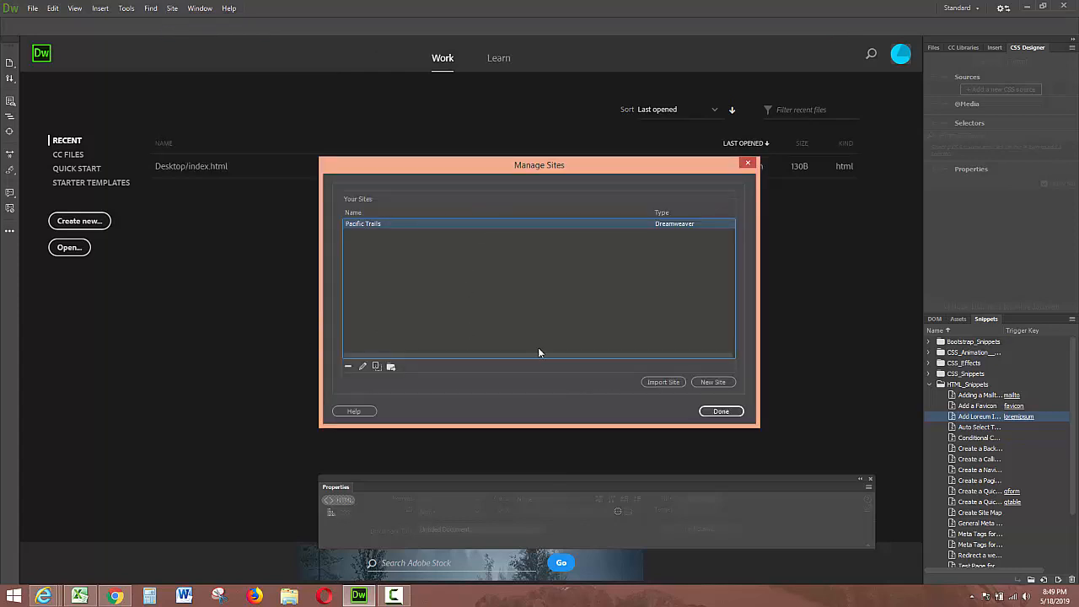
left_click(705, 383)
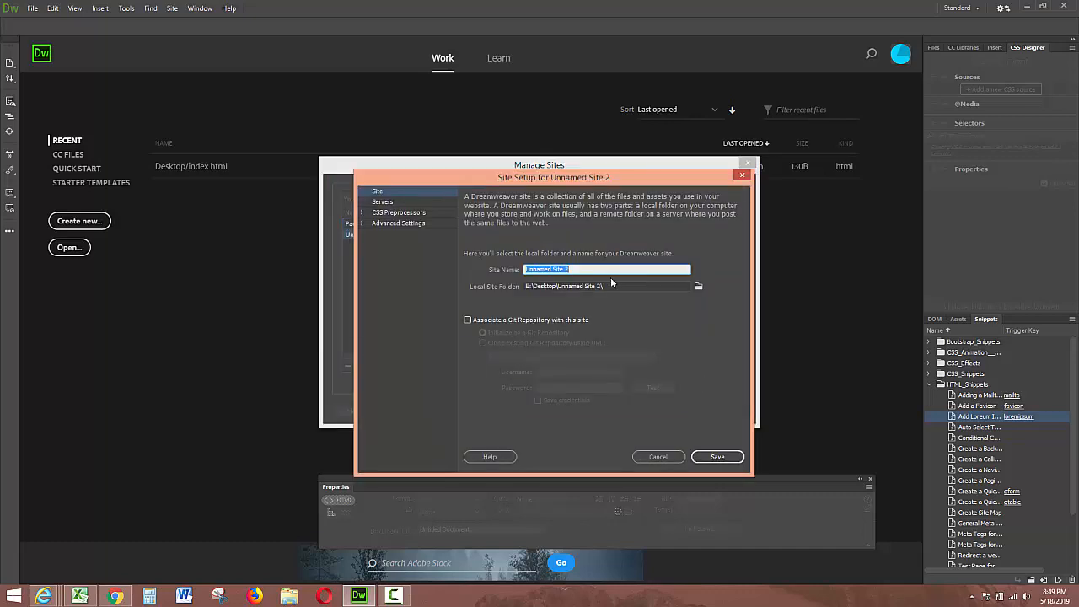
left_click(697, 287)
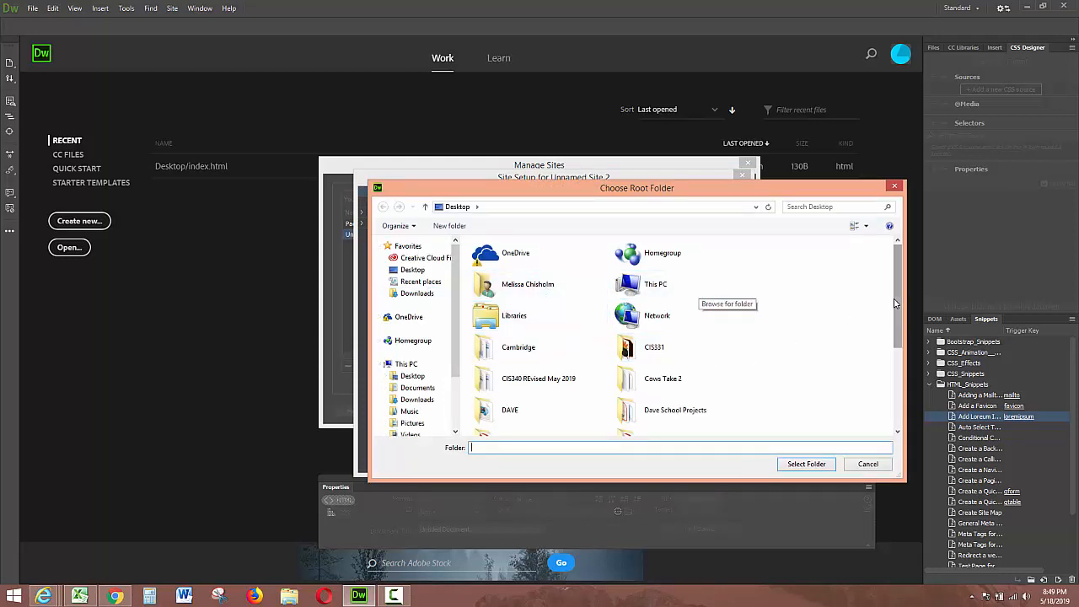
left_click_drag(896, 320, 896, 390)
left_click(507, 399)
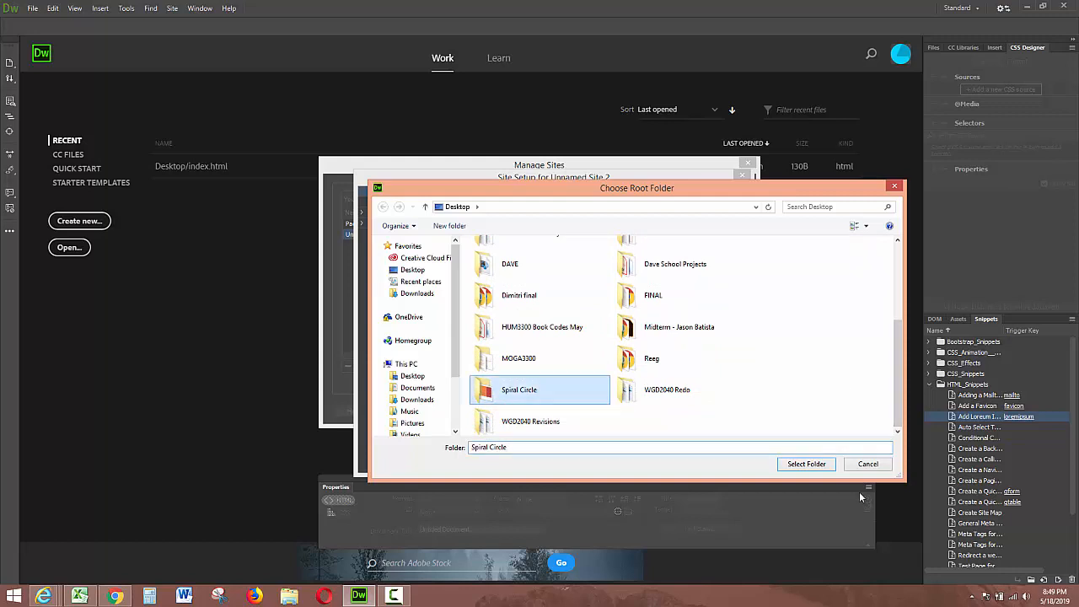
left_click(804, 463)
Step: Name the new site Spiral Circle, save the site setup and close Manage Sites
left_click_drag(592, 268, 459, 272)
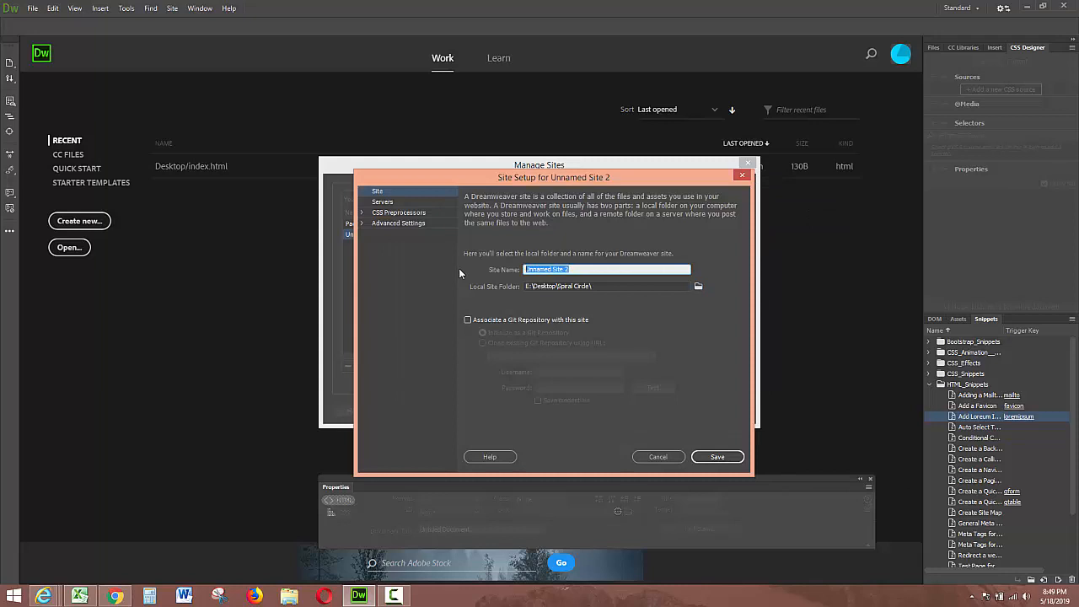
type("Spiral Circle")
left_click(712, 456)
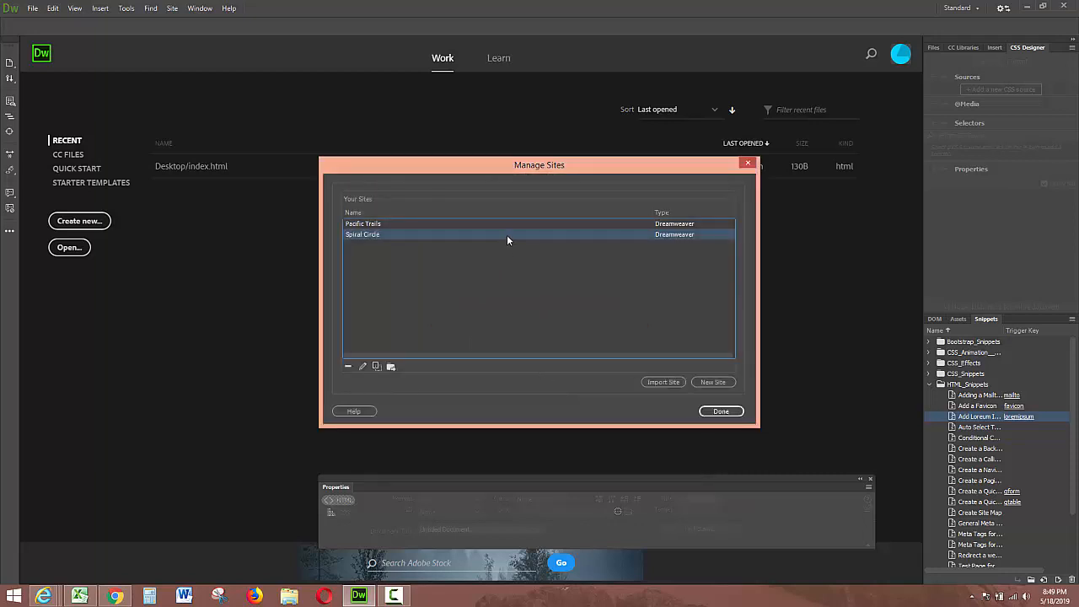
left_click(721, 412)
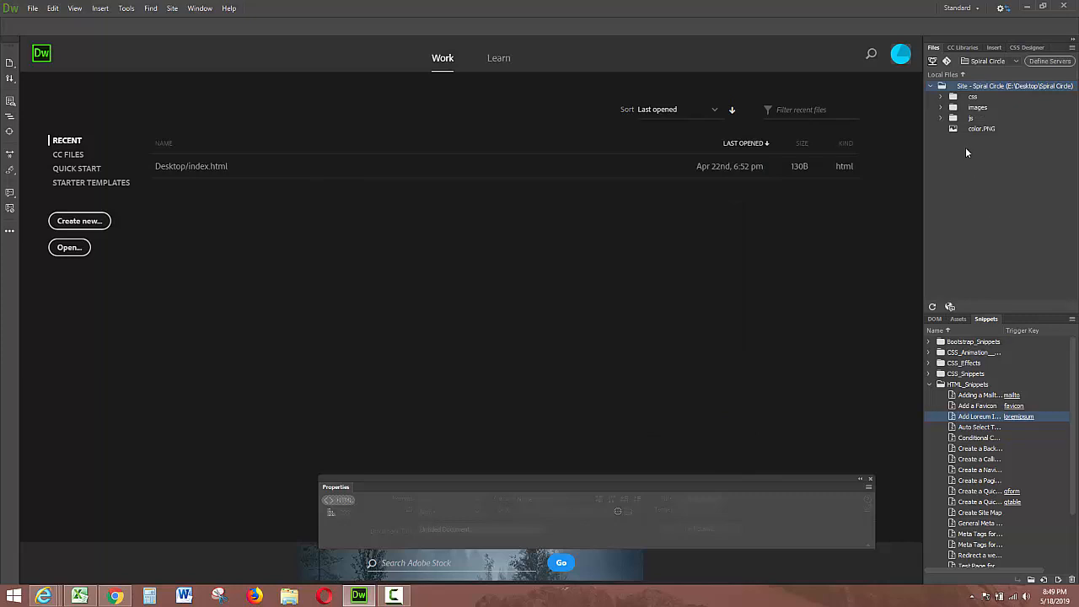